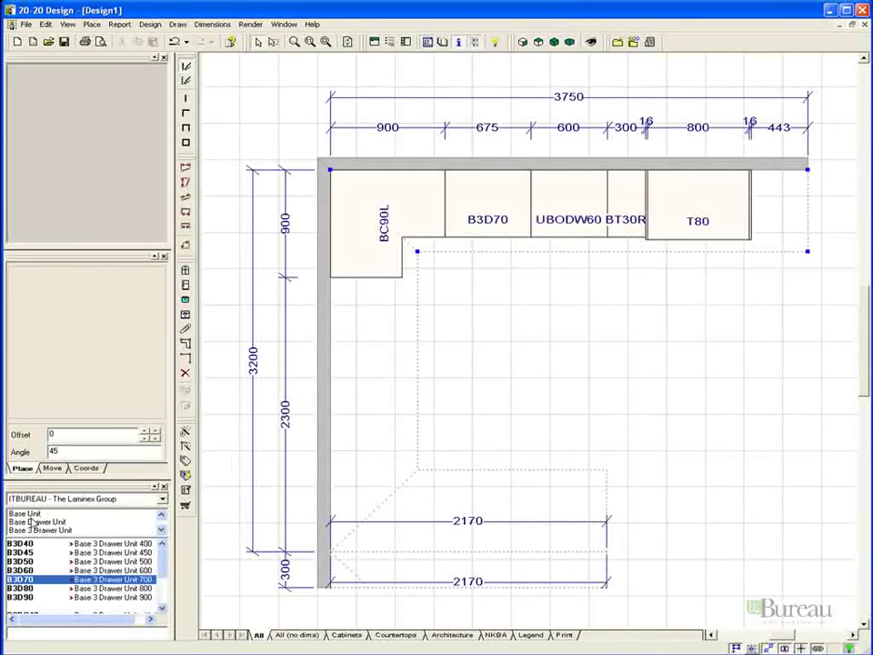
# Pick B80 Base Unit 2 Door 800 from the Base Unit catalogue and place it below BC90L
pyautogui.click(31, 517)
pyautogui.doubleClick(24, 543)
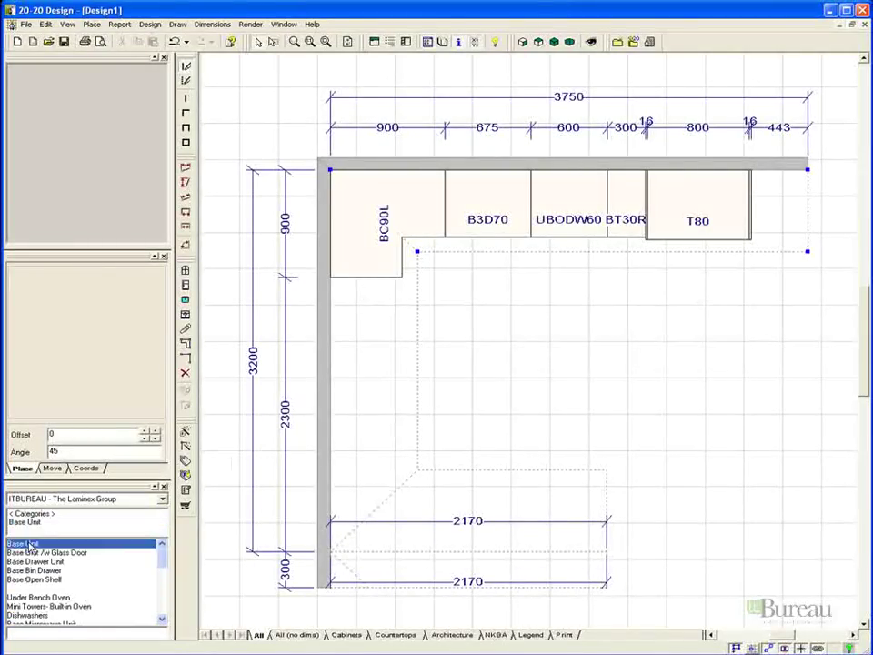
pyautogui.scroll(-4, 146, 591)
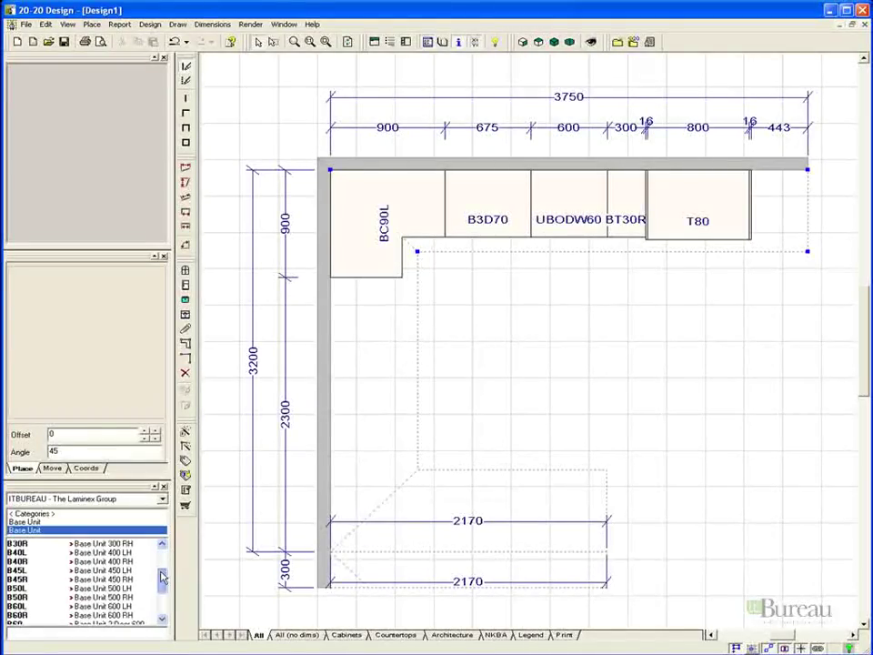
pyautogui.click(137, 606)
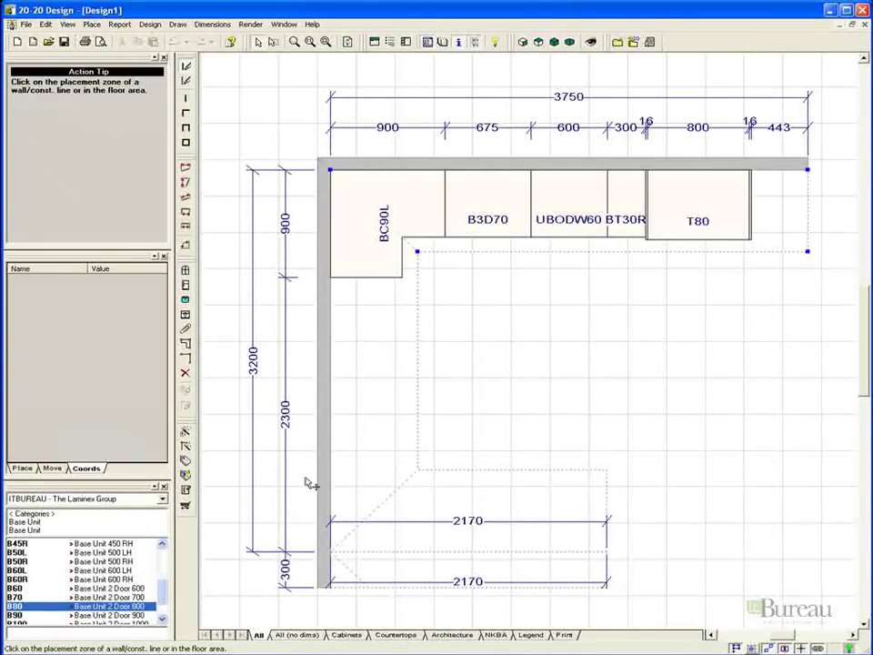
pyautogui.click(335, 376)
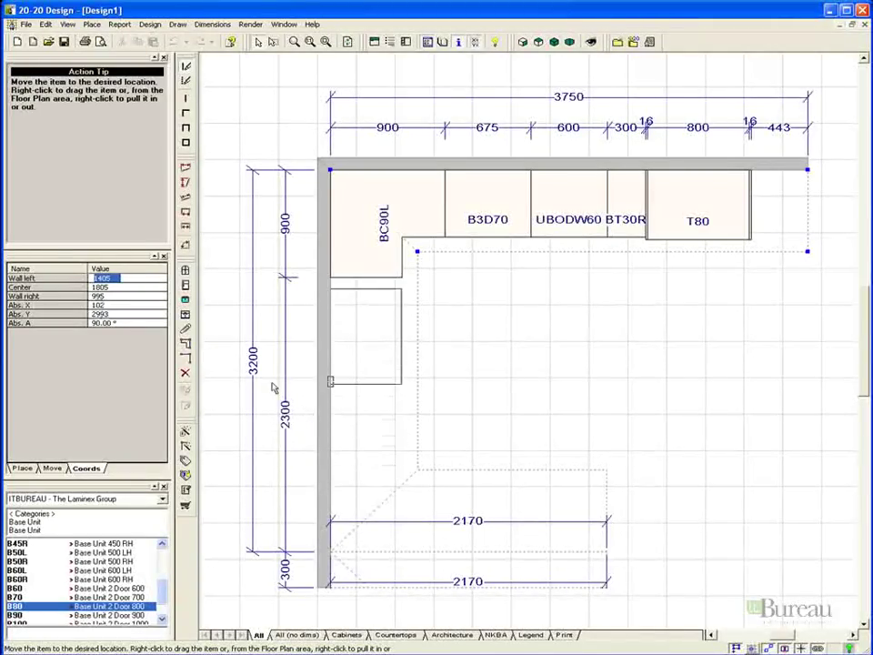
pyautogui.press('Escape')
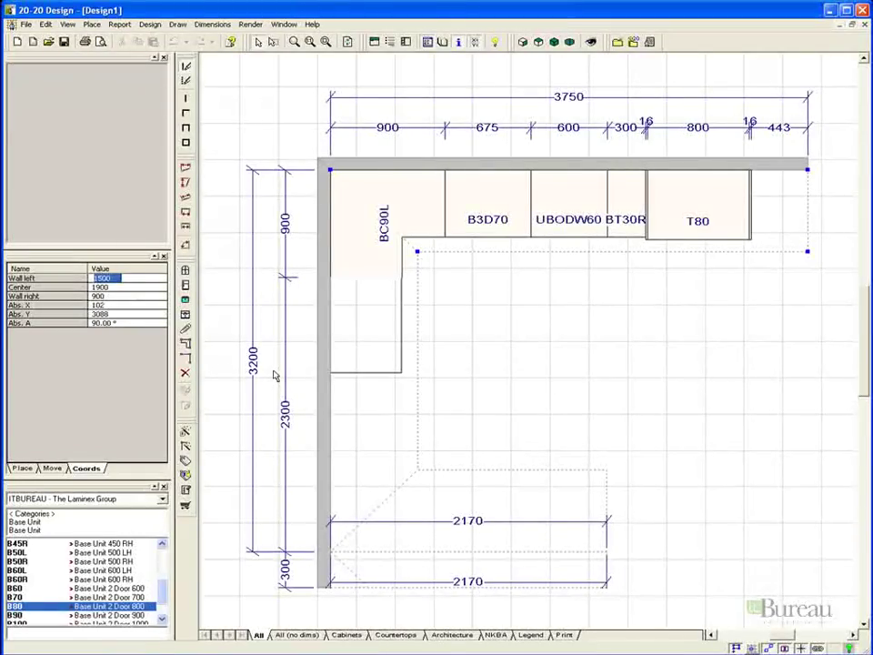
pyautogui.click(276, 375)
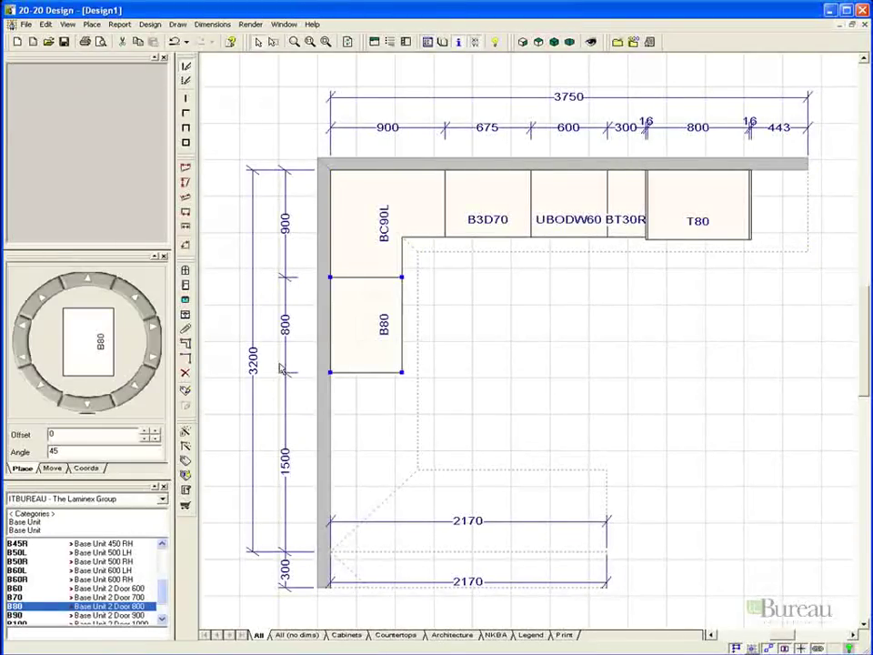
# Duplicate the B80 and drop the copy directly below the first on the left wall
pyautogui.rightClick(348, 325)
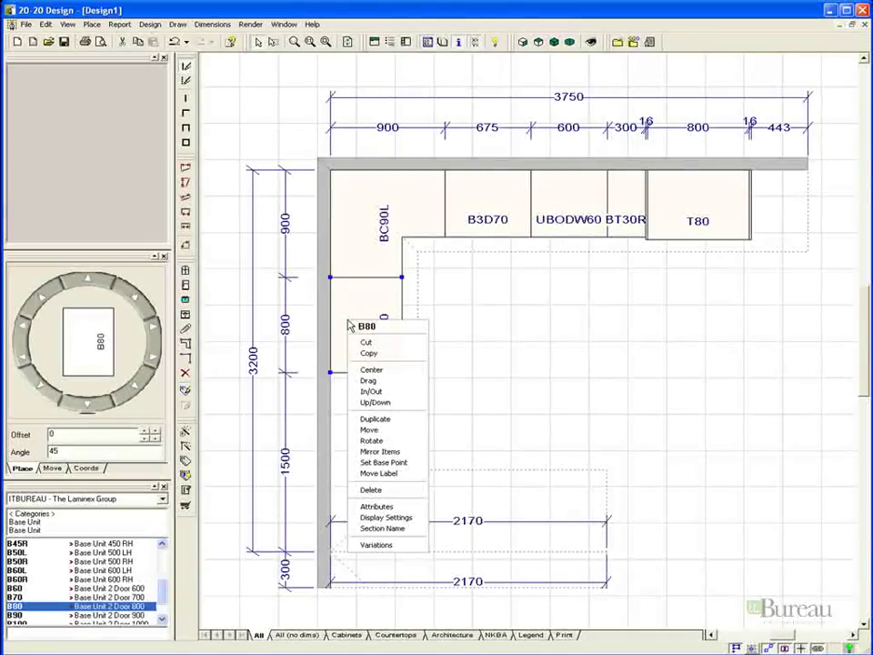
pyautogui.click(359, 418)
pyautogui.click(332, 474)
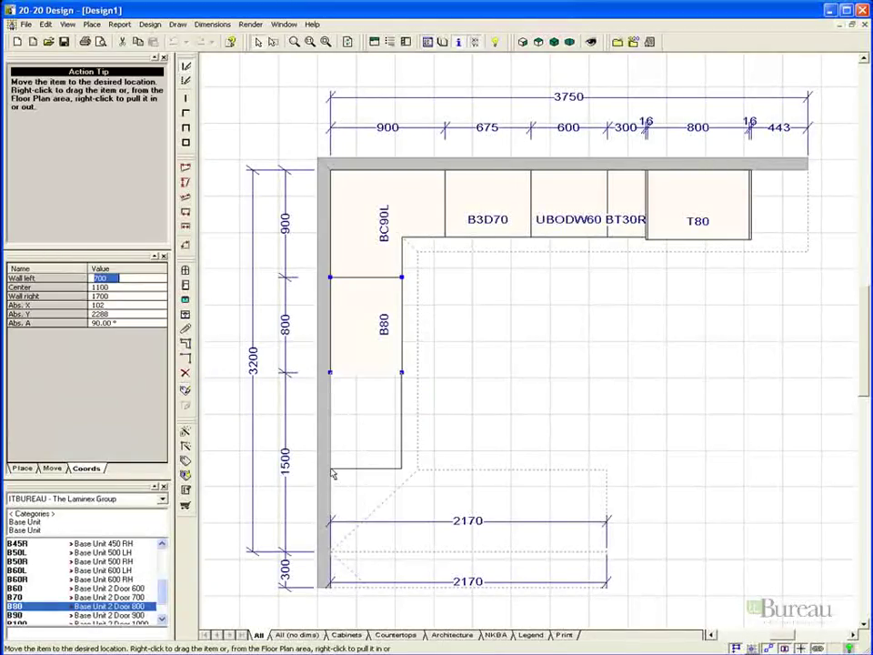
pyautogui.click(333, 474)
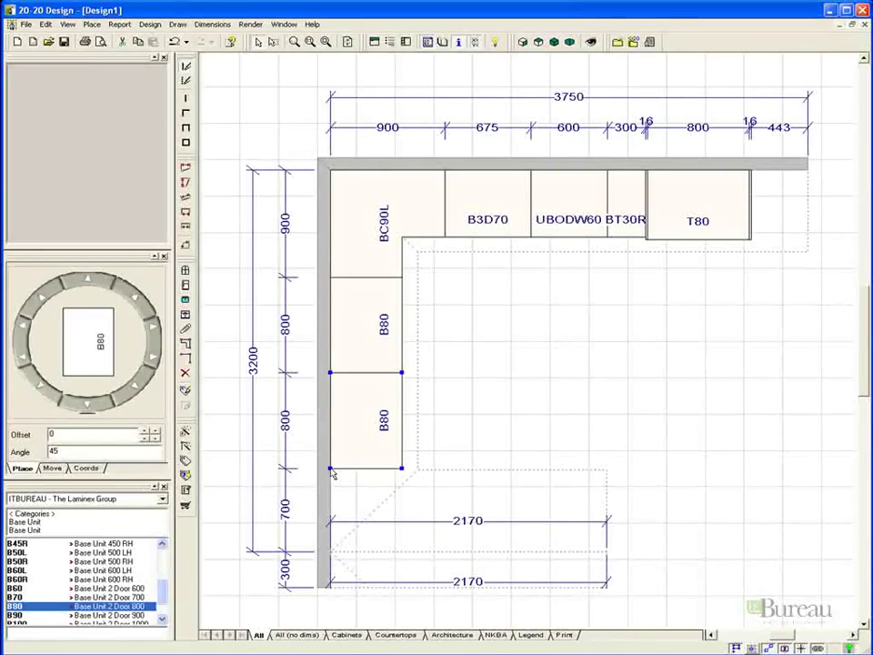
# Move the lower B80 to the right end of the bottom 2170 wall run
pyautogui.rightClick(363, 432)
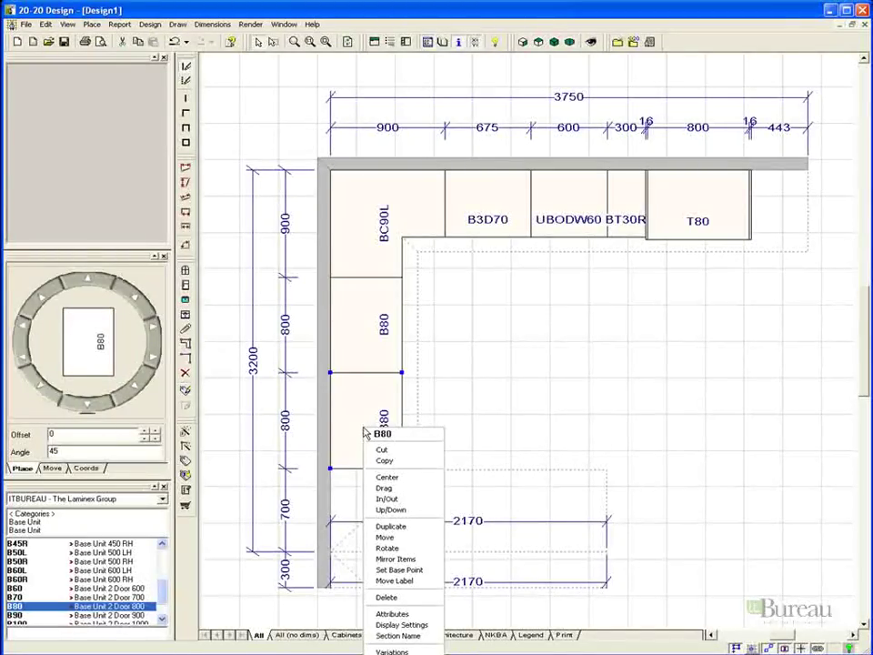
pyautogui.click(384, 537)
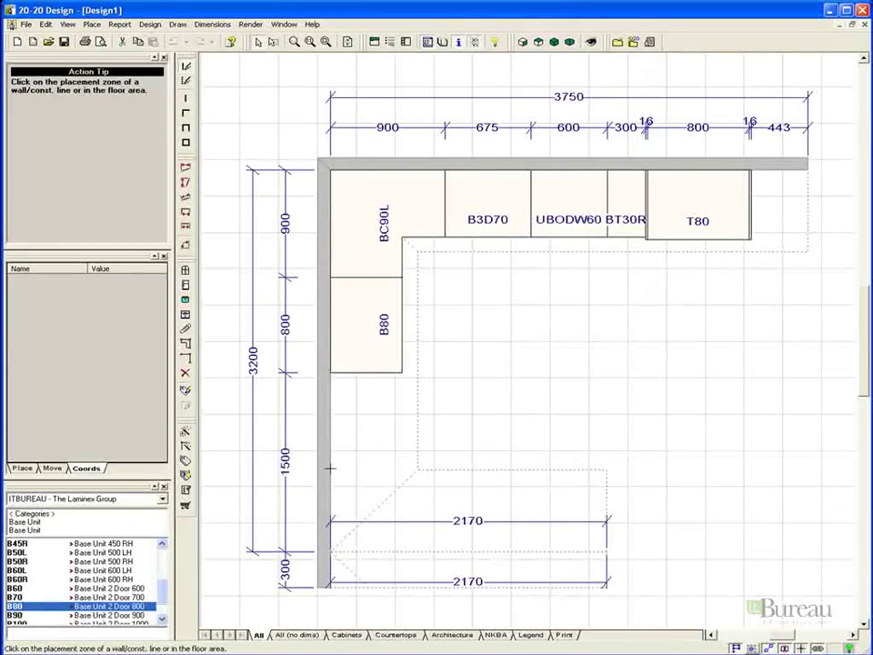
pyautogui.click(520, 555)
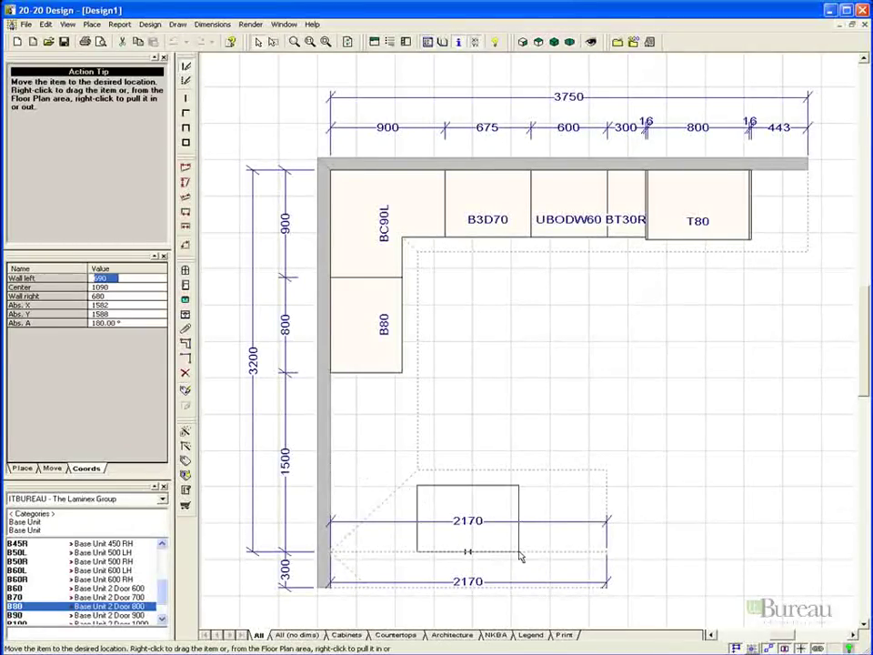
pyautogui.click(607, 554)
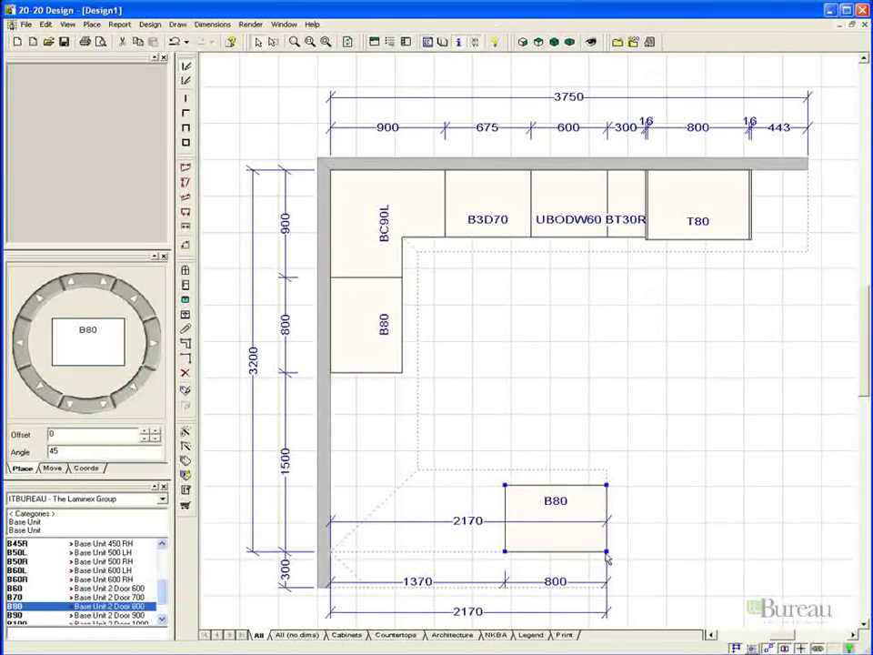
# Choose W72H60 from Wall Unit 720H and hang it on the back wall above B3D70
pyautogui.doubleClick(48, 515)
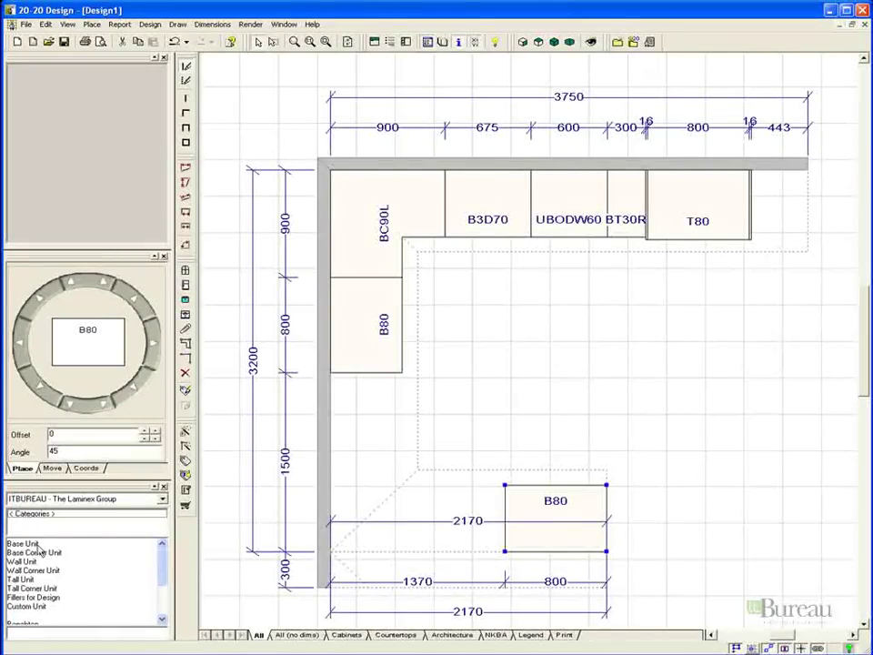
pyautogui.doubleClick(37, 561)
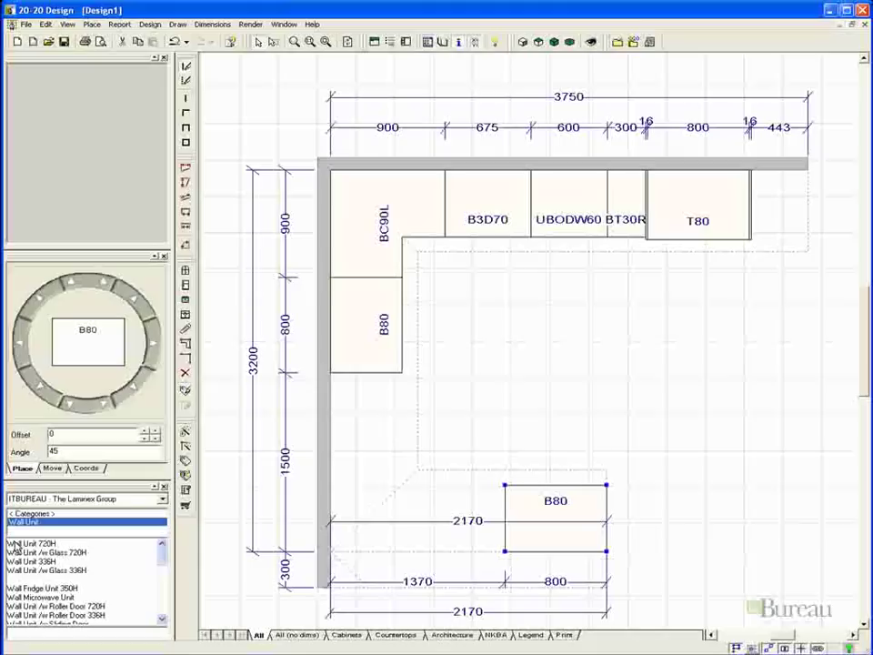
pyautogui.doubleClick(35, 544)
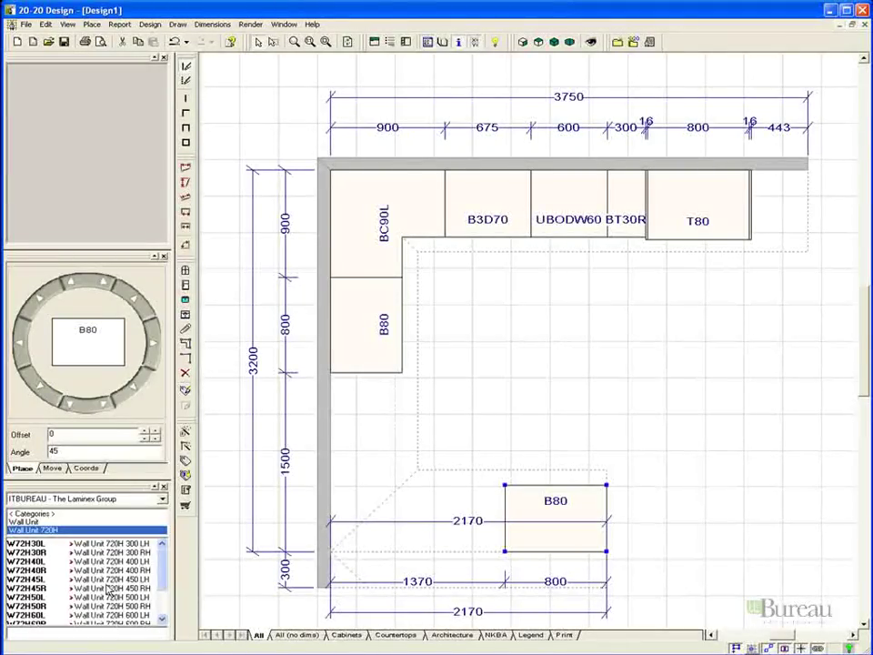
pyautogui.scroll(-2, 160, 615)
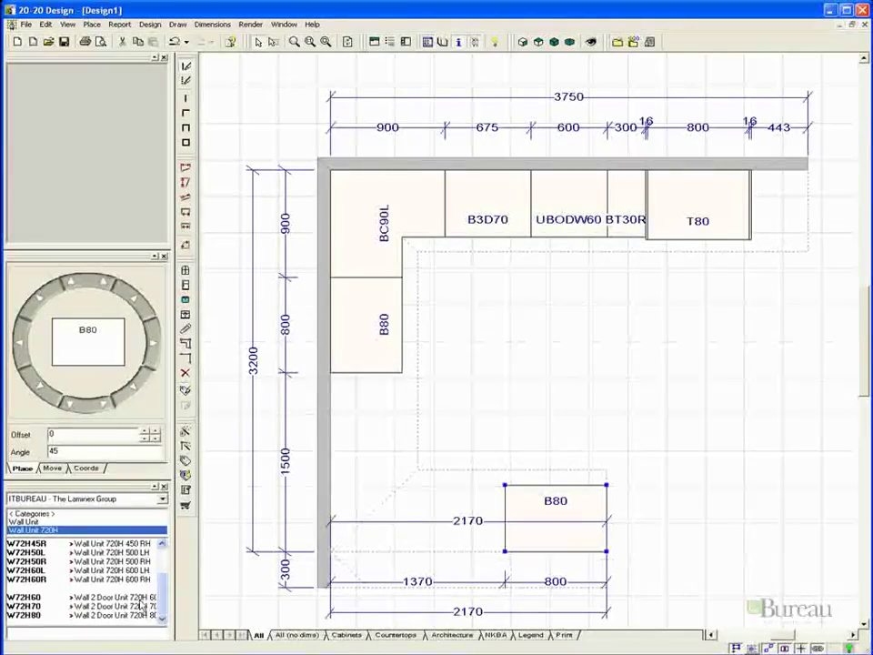
pyautogui.click(134, 598)
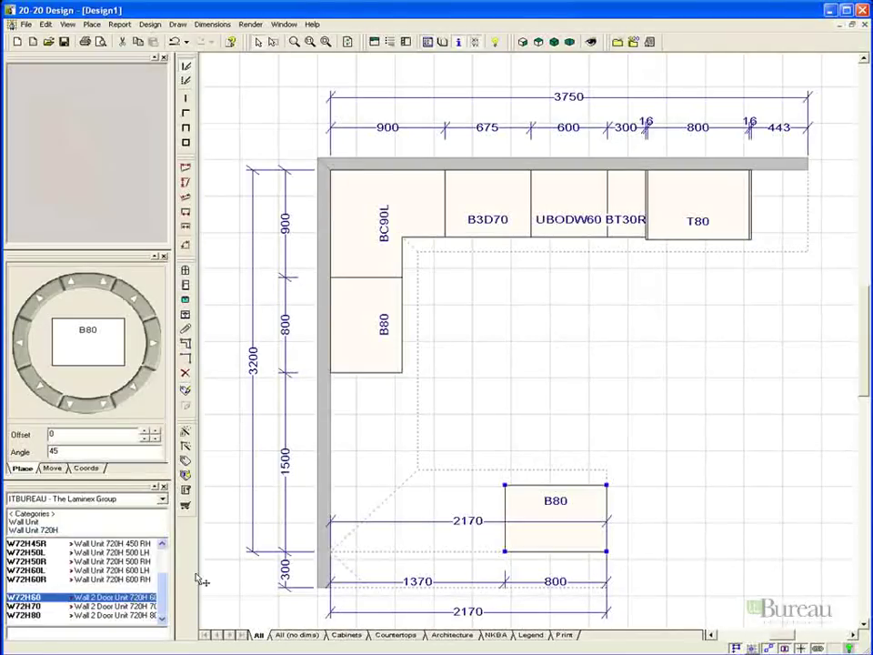
pyautogui.click(525, 177)
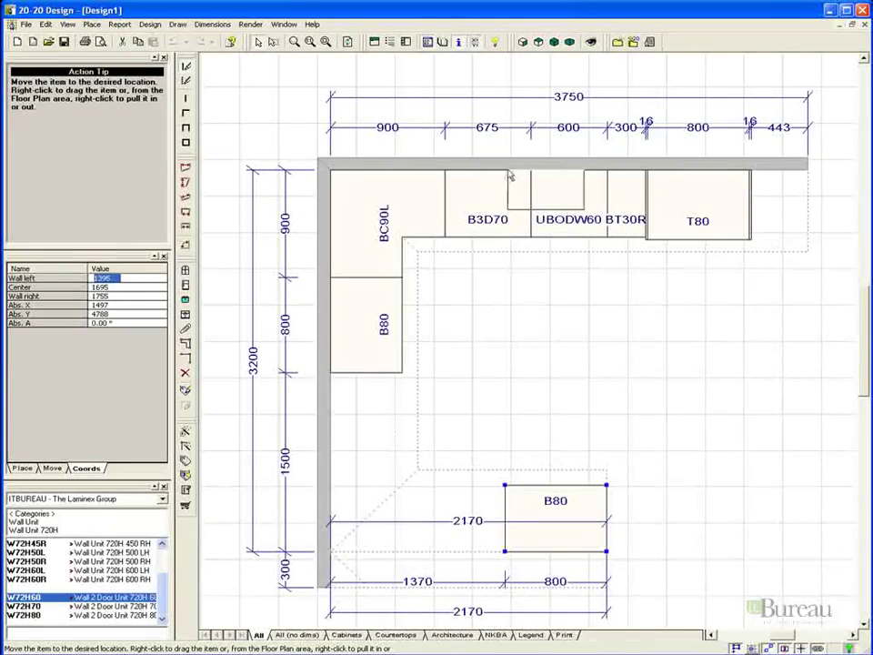
pyautogui.click(456, 172)
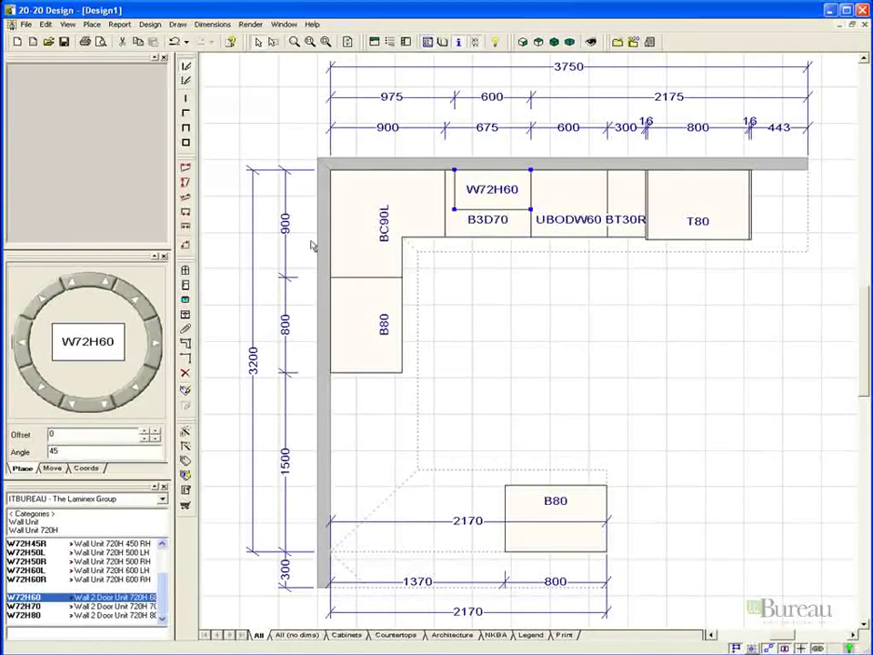
# Open an elevation view of the back wall
pyautogui.click(419, 251)
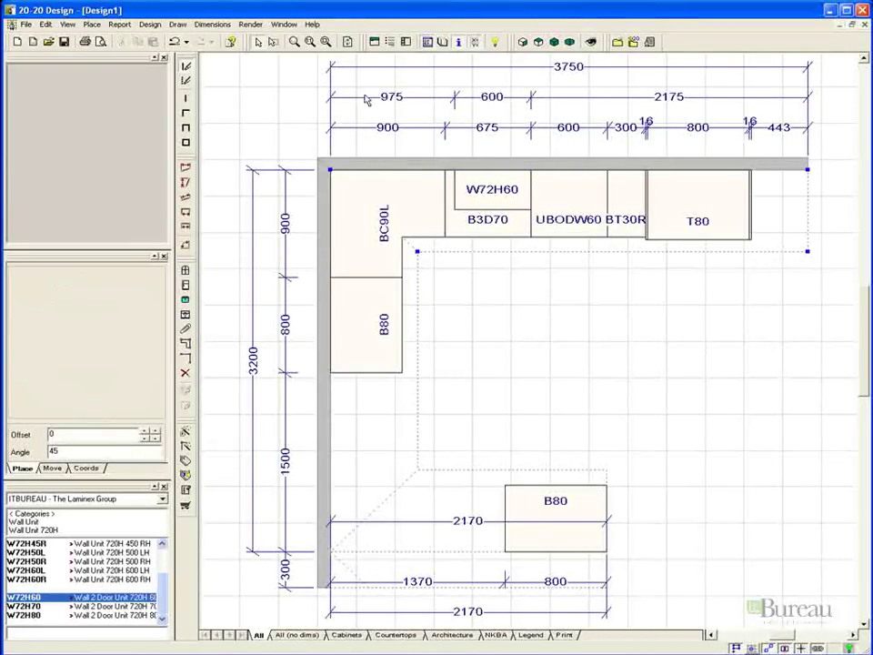
pyautogui.click(375, 42)
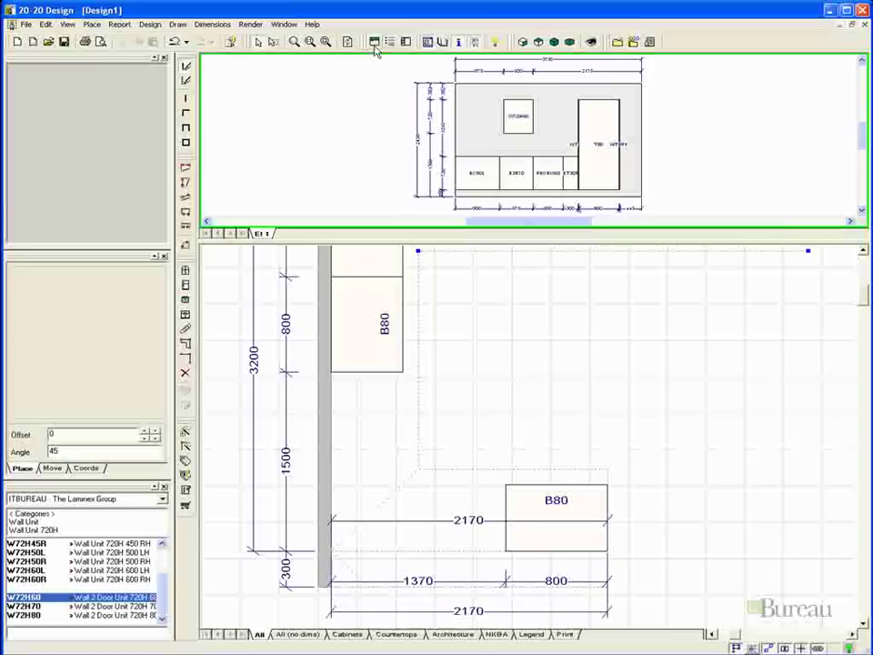
pyautogui.click(863, 252)
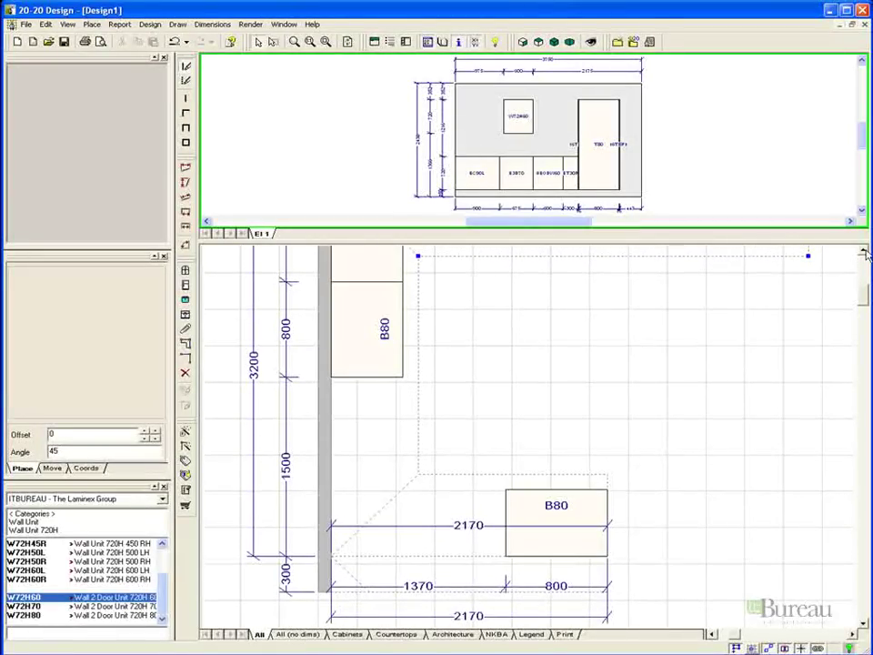
pyautogui.moveTo(863, 252); pyautogui.dragTo(863, 252)
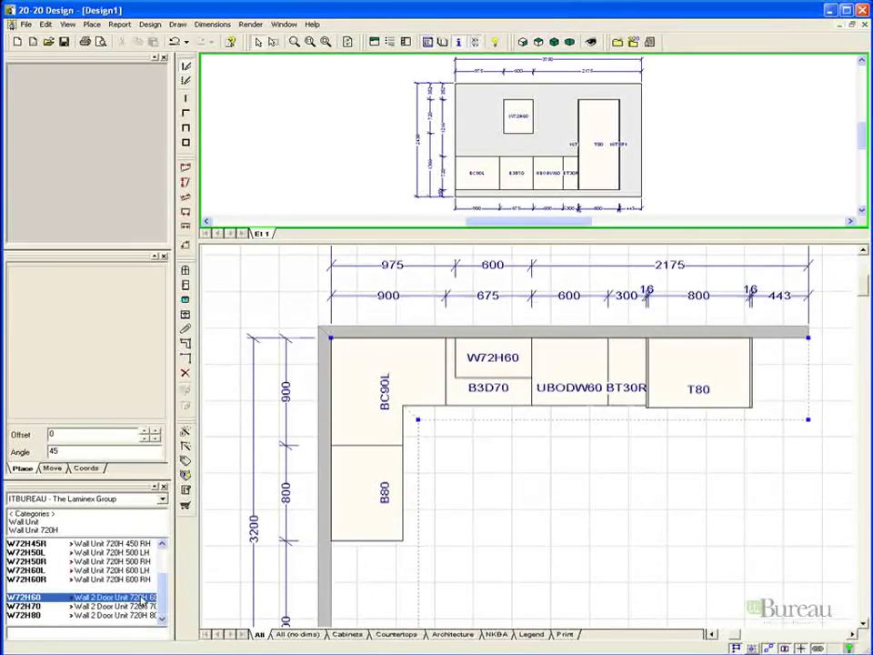
# Hang a second W72H60 directly left of the first, 375 from the corner
pyautogui.click(483, 133)
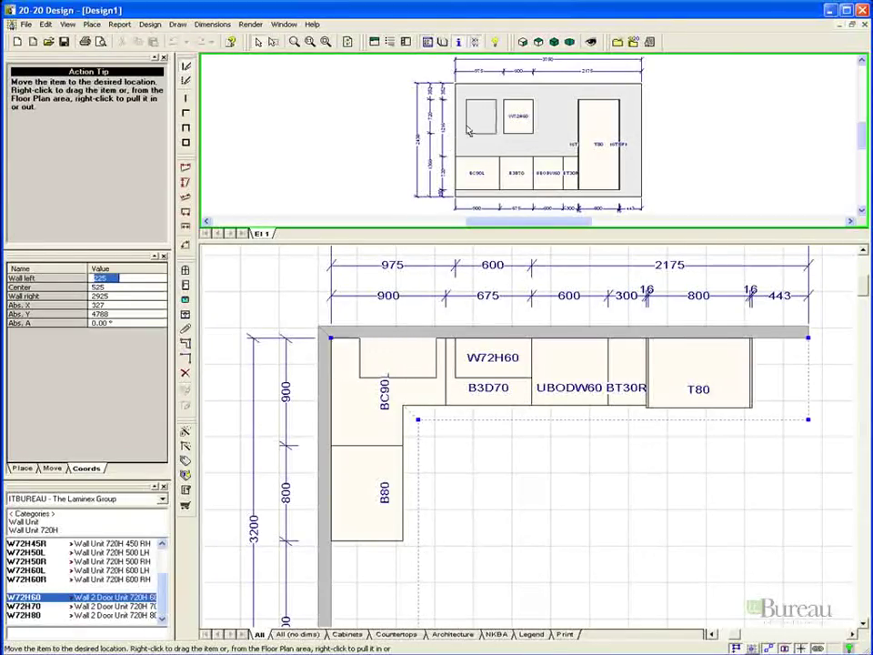
pyautogui.click(479, 130)
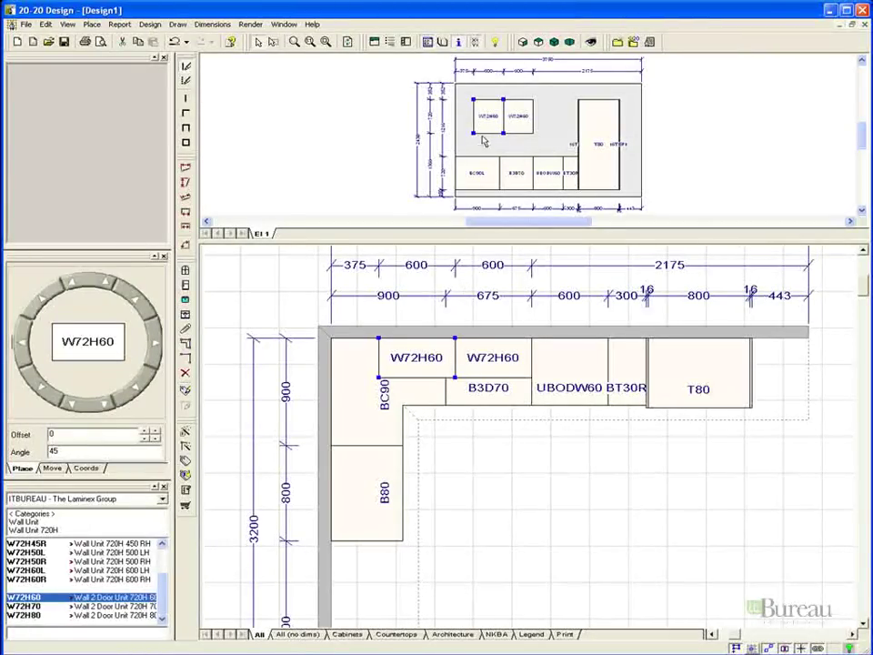
pyautogui.rightClick(494, 124)
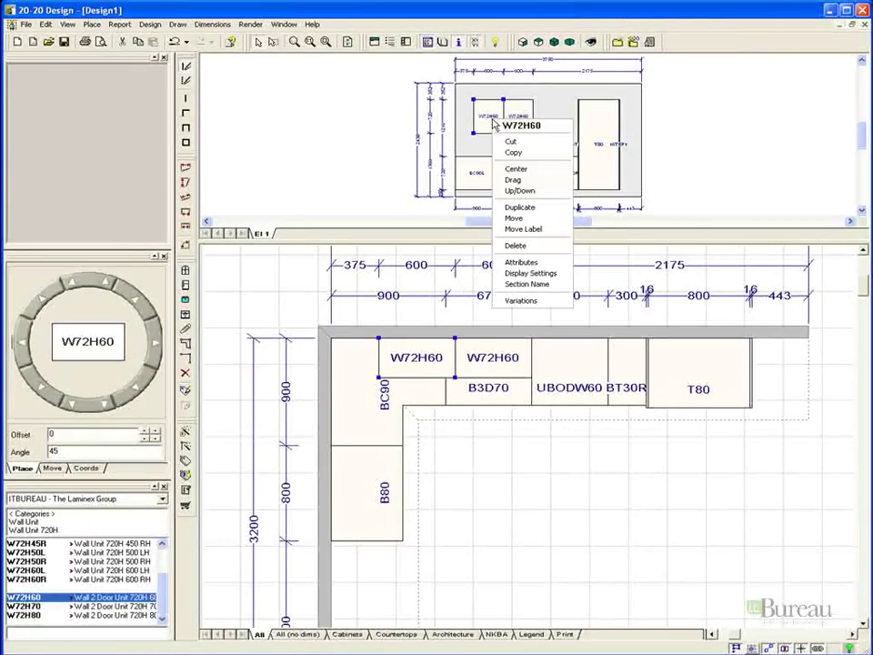
pyautogui.click(509, 190)
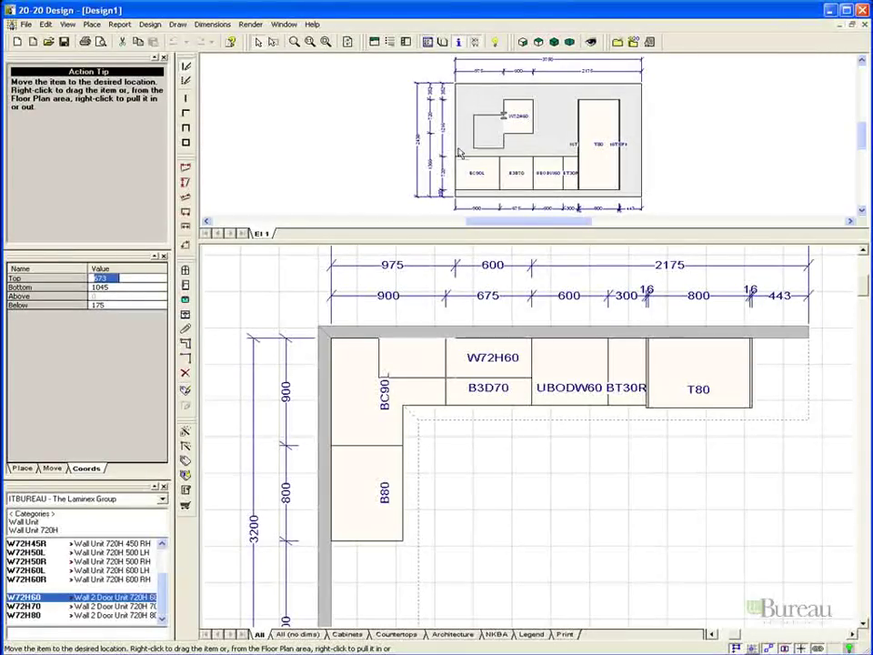
pyautogui.click(462, 146)
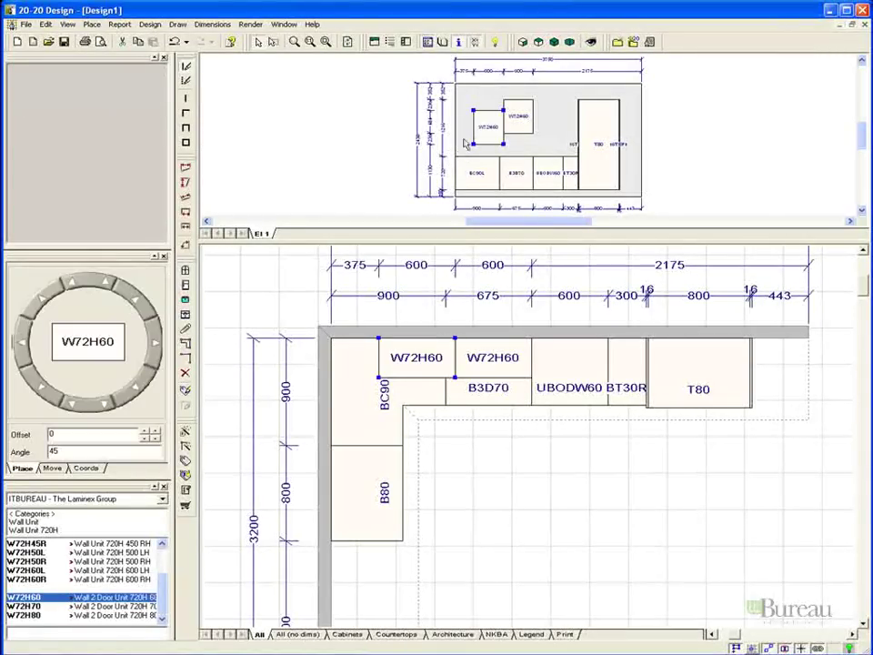
pyautogui.click(491, 139)
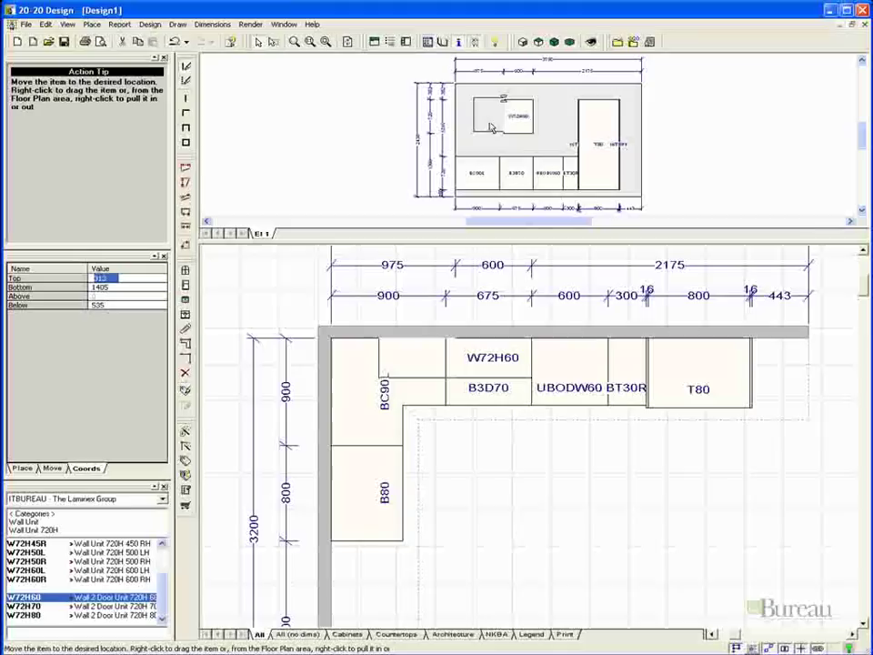
pyautogui.click(488, 130)
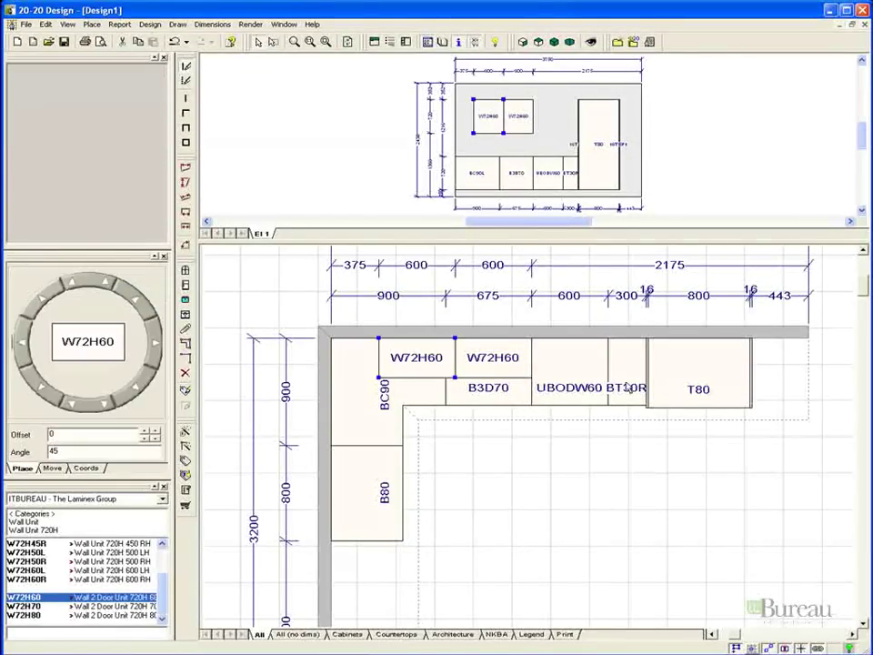
pyautogui.rightClick(685, 458)
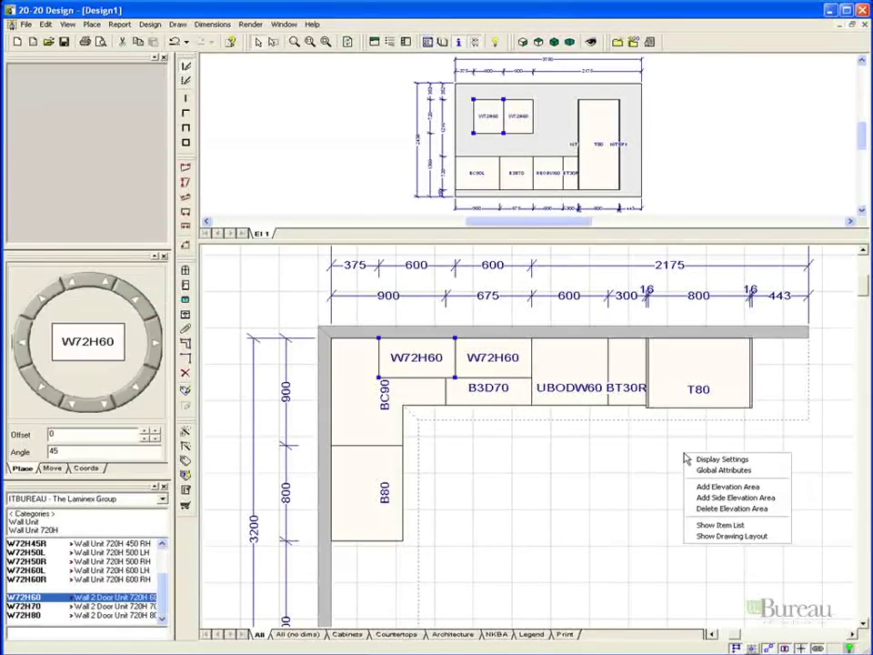
# Delete the top elevation area and zoom to fit the whole floor plan
pyautogui.click(708, 510)
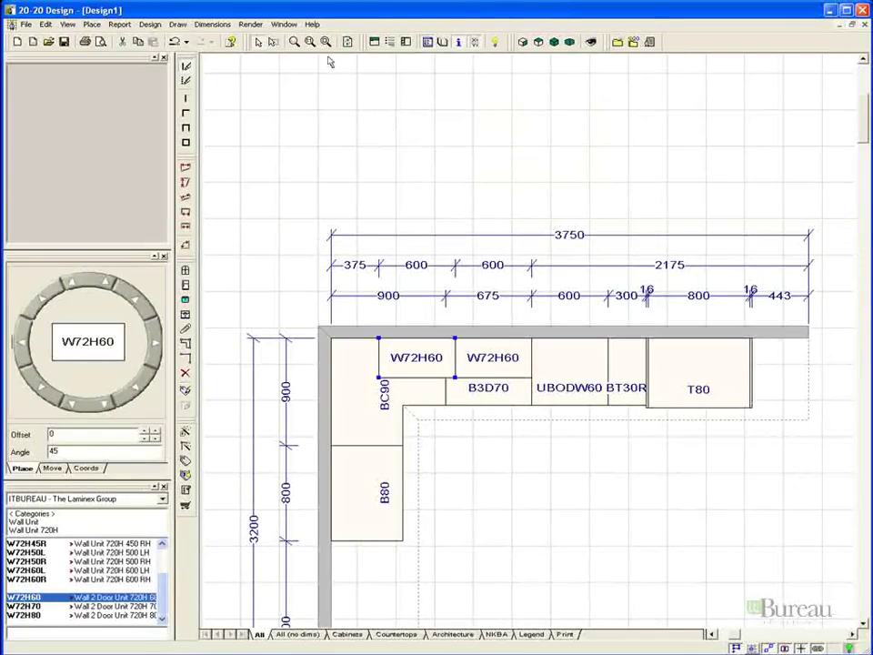
pyautogui.click(232, 42)
pyautogui.click(452, 158)
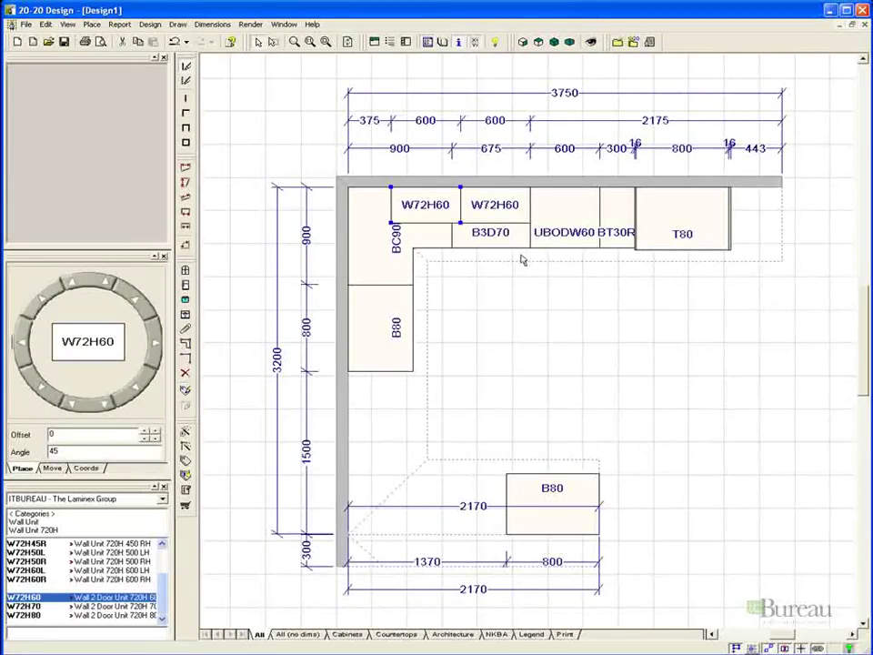
# Place a B30R base unit angled at 45° in the bottom-left corner
pyautogui.click(44, 515)
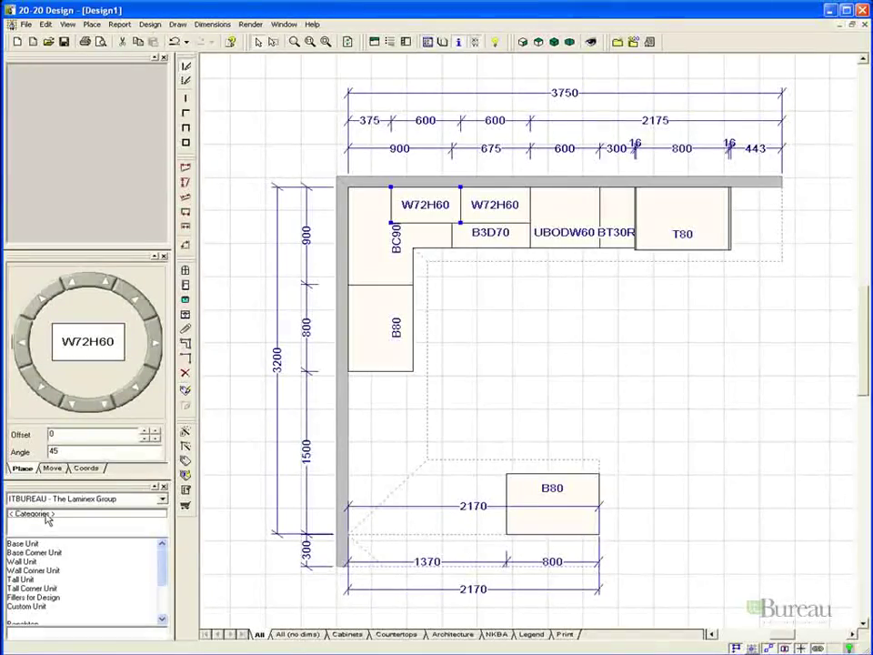
pyautogui.click(35, 544)
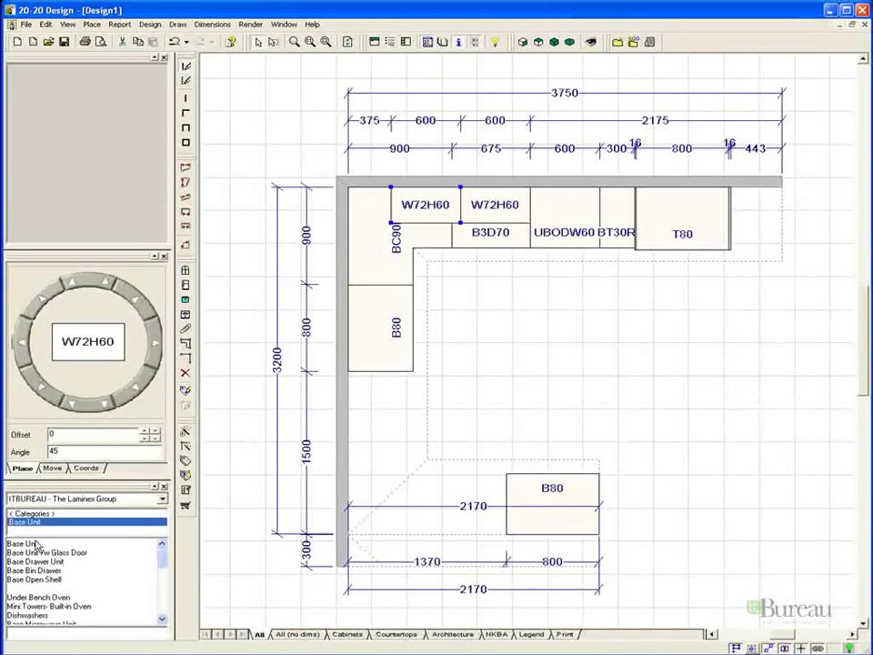
pyautogui.click(35, 544)
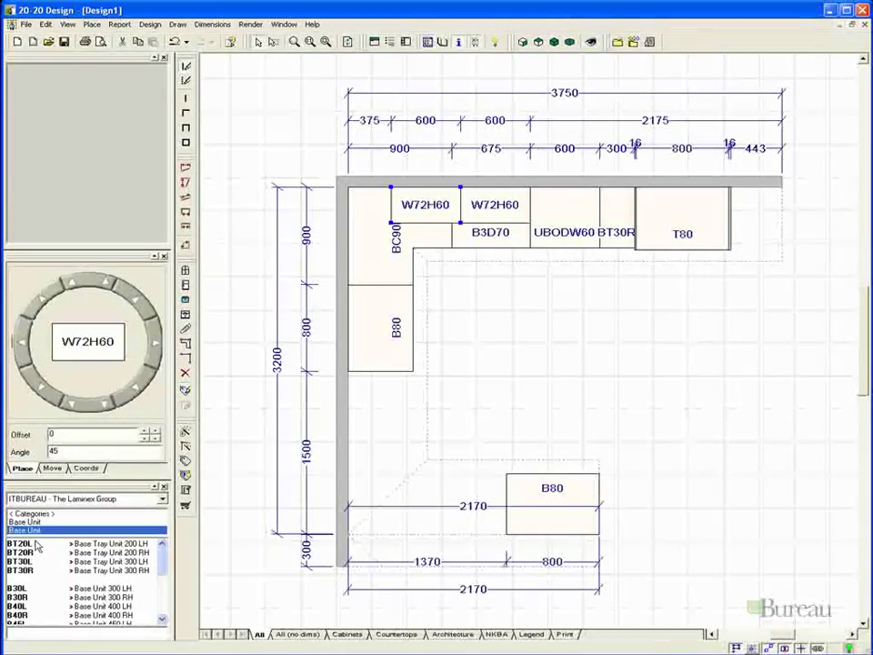
pyautogui.click(37, 597)
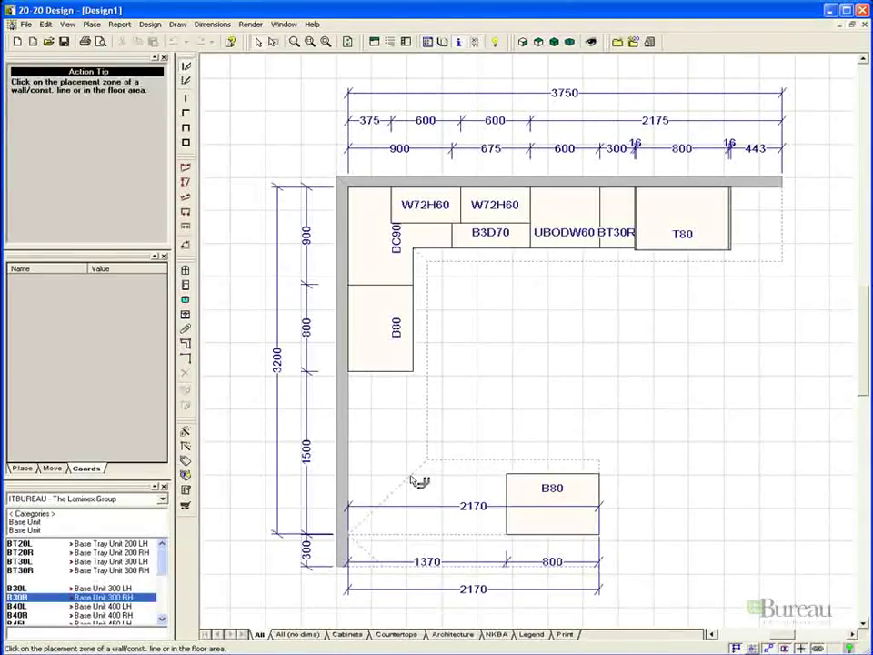
pyautogui.click(418, 481)
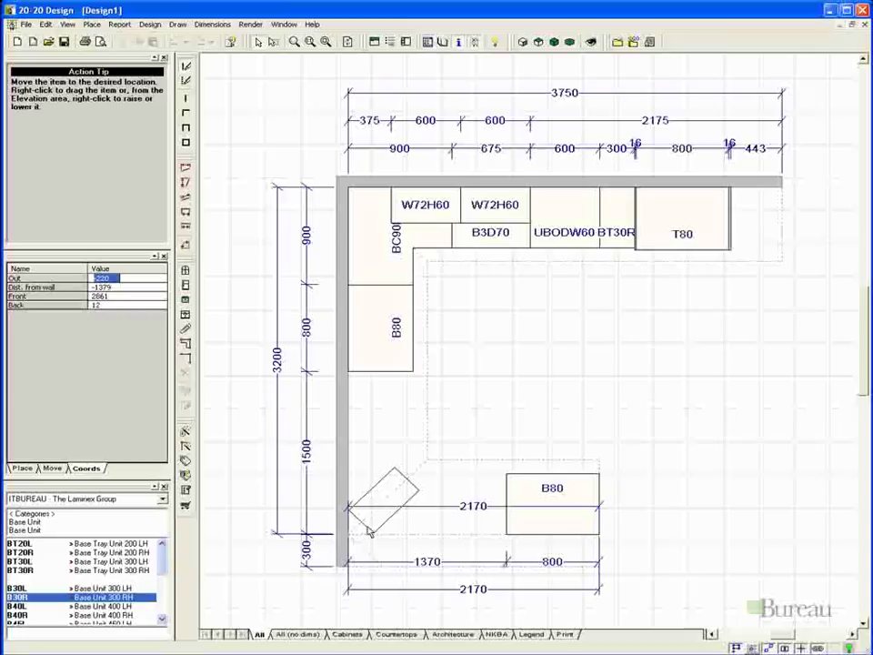
pyautogui.click(366, 528)
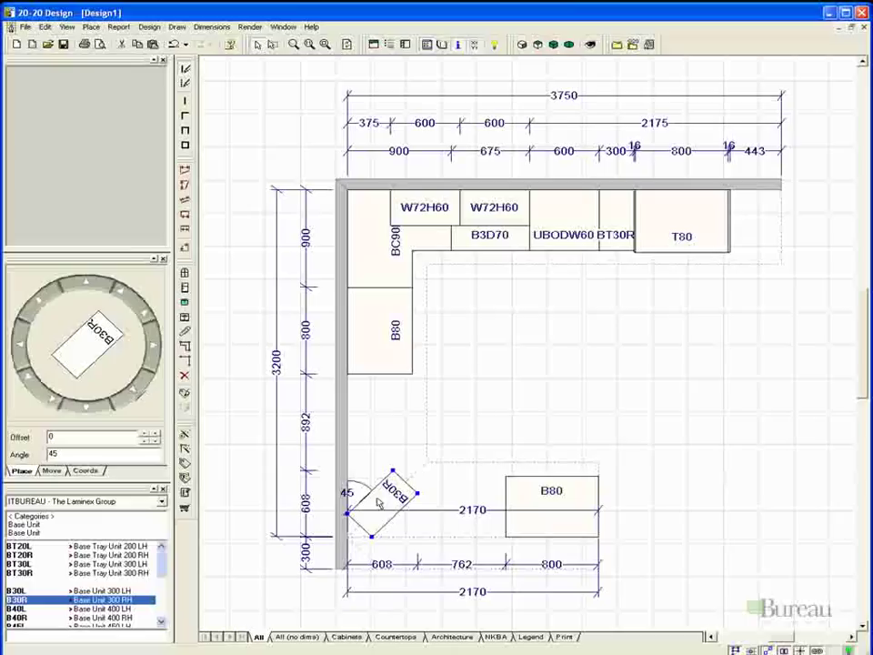
# Move the lower B80 unit into the middle of the floor
pyautogui.click(521, 498)
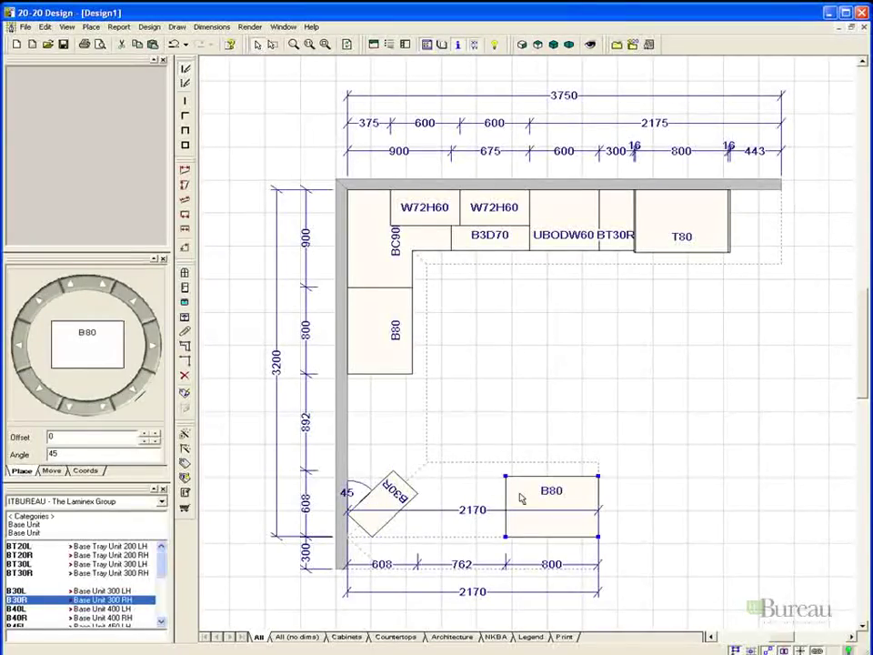
pyautogui.rightClick(521, 497)
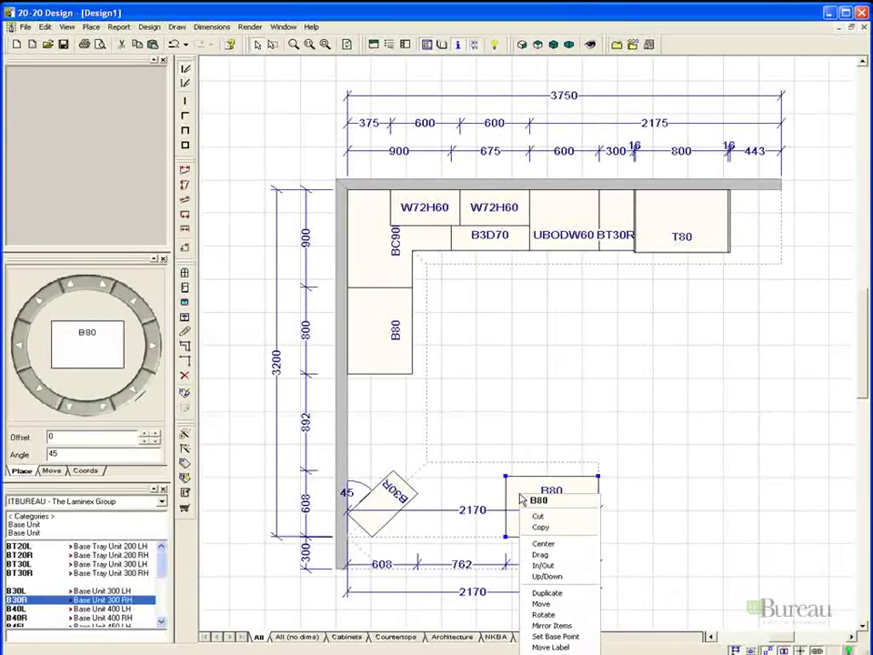
pyautogui.click(541, 604)
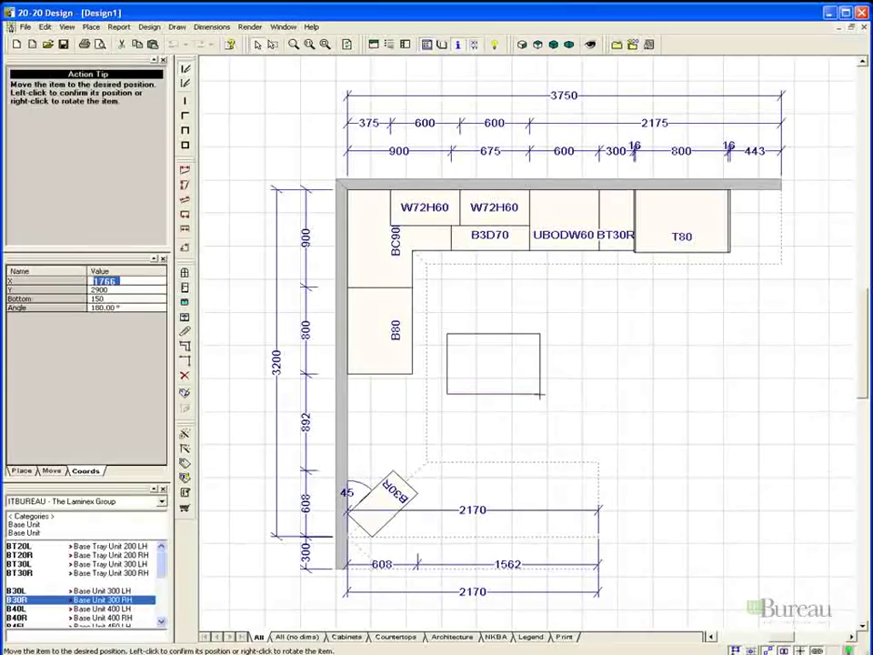
pyautogui.click(541, 395)
# Duplicate the B80 twice, setting each copy beside the last to form a three-unit island
pyautogui.rightClick(522, 383)
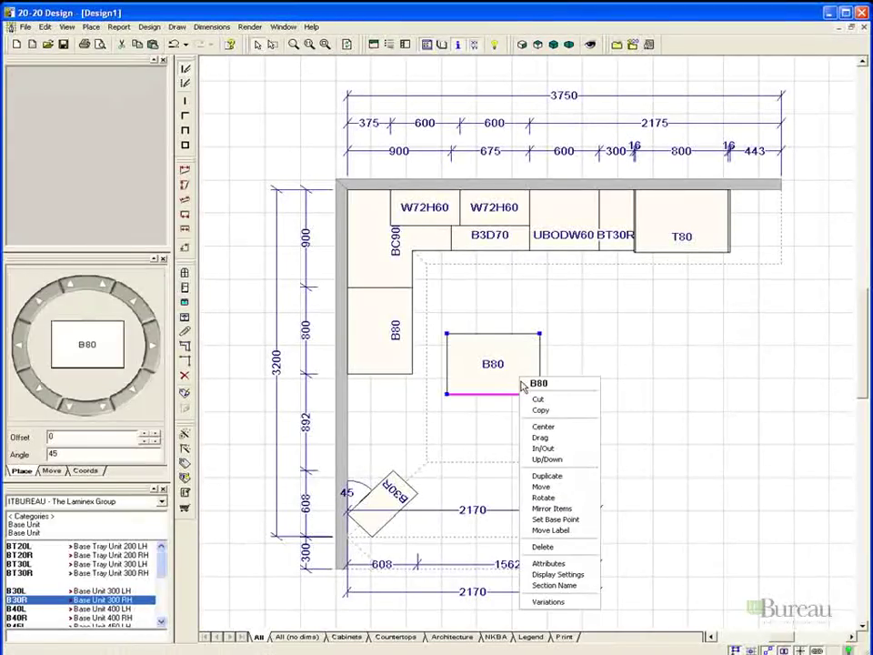
pyautogui.click(546, 474)
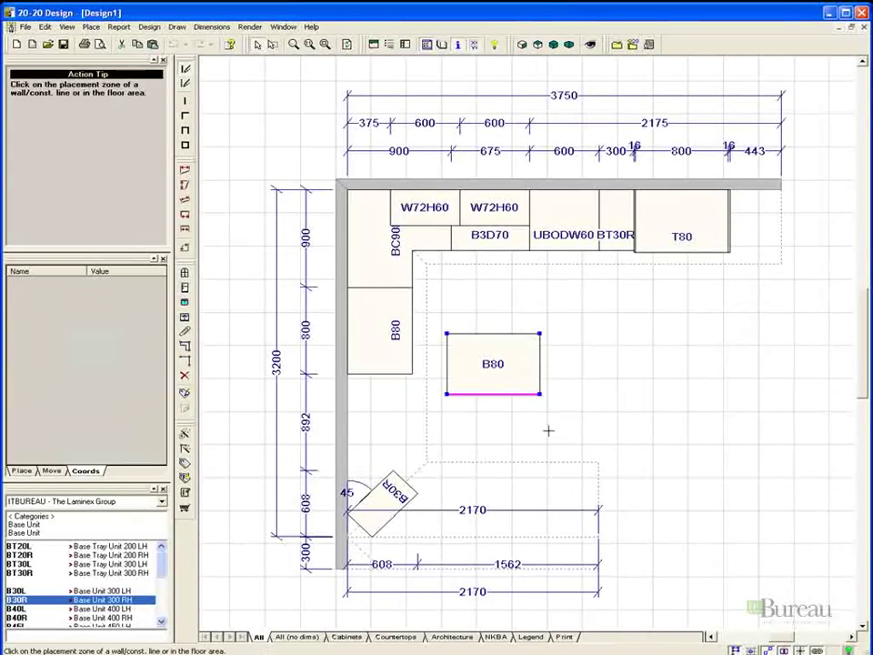
pyautogui.click(619, 379)
pyautogui.rightClick(604, 365)
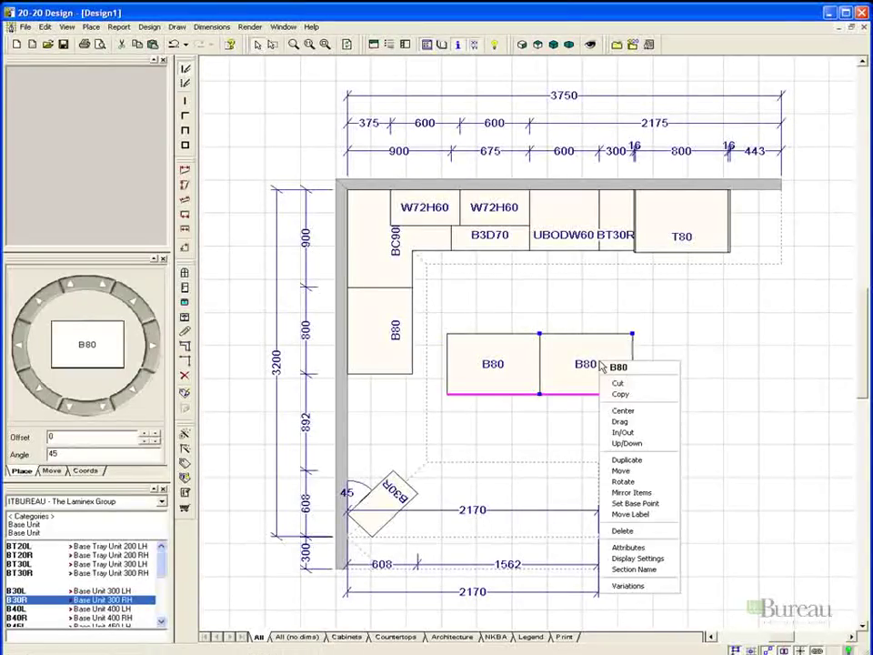
pyautogui.click(623, 460)
pyautogui.click(655, 364)
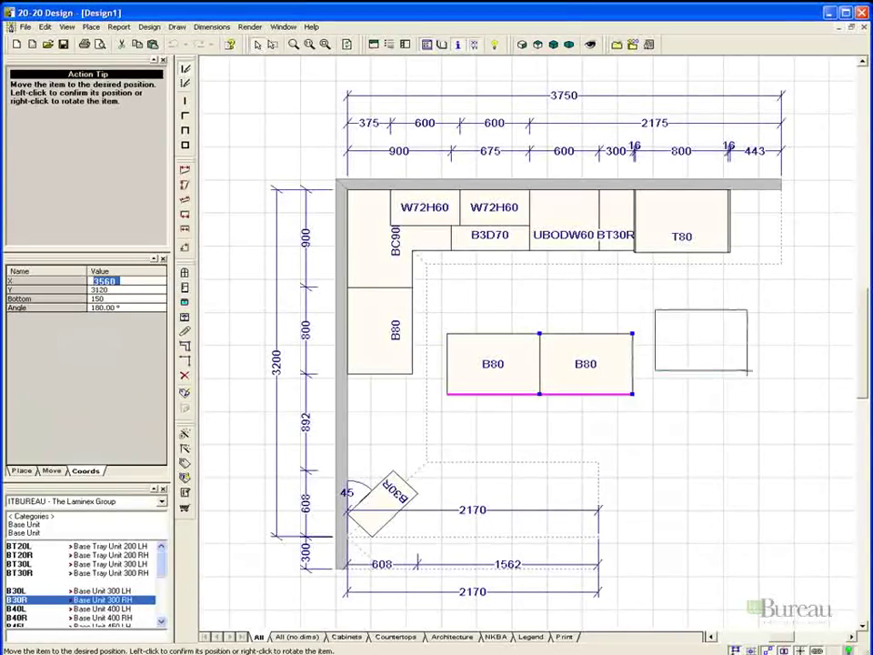
pyautogui.click(726, 393)
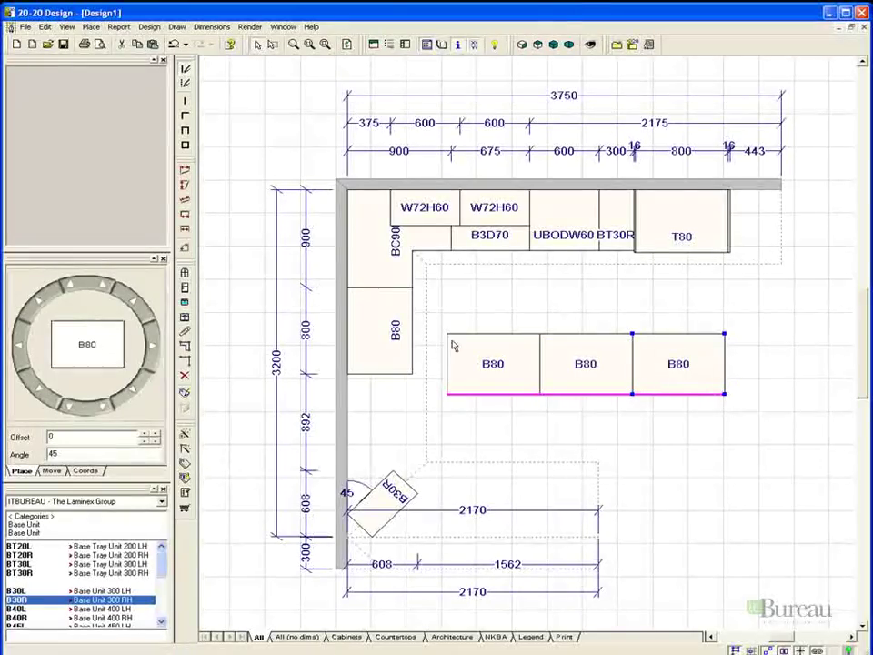
pyautogui.moveTo(439, 330); pyautogui.dragTo(749, 440)
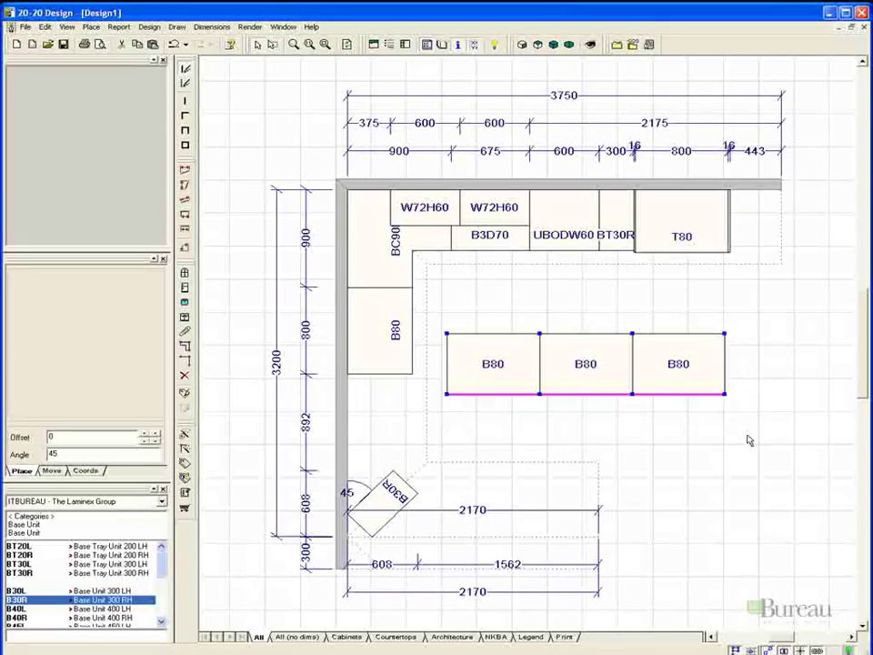
# Group the three B80 units, shift the group up and right, and rotate it to a tilt
pyautogui.rightClick(641, 374)
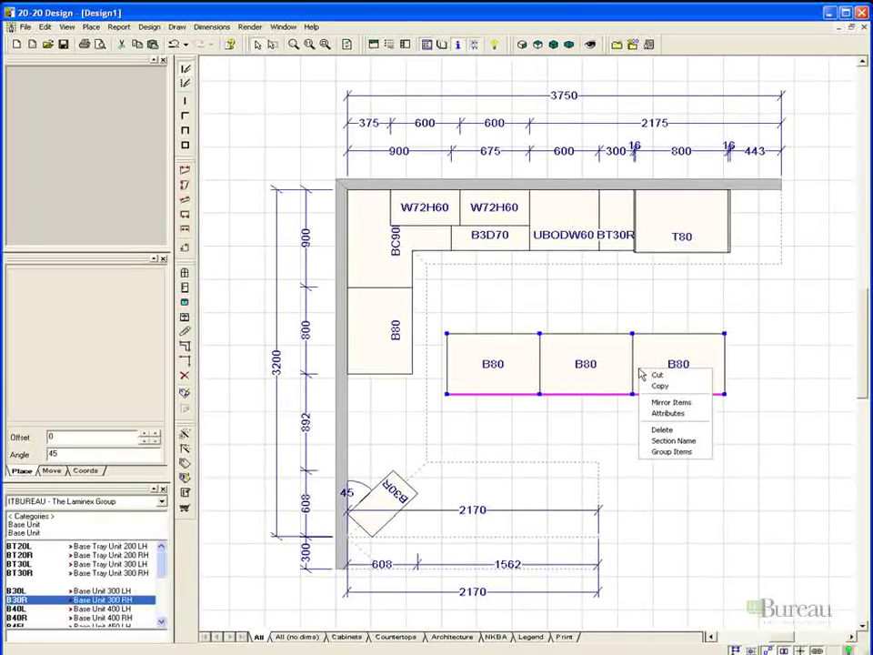
pyautogui.click(671, 451)
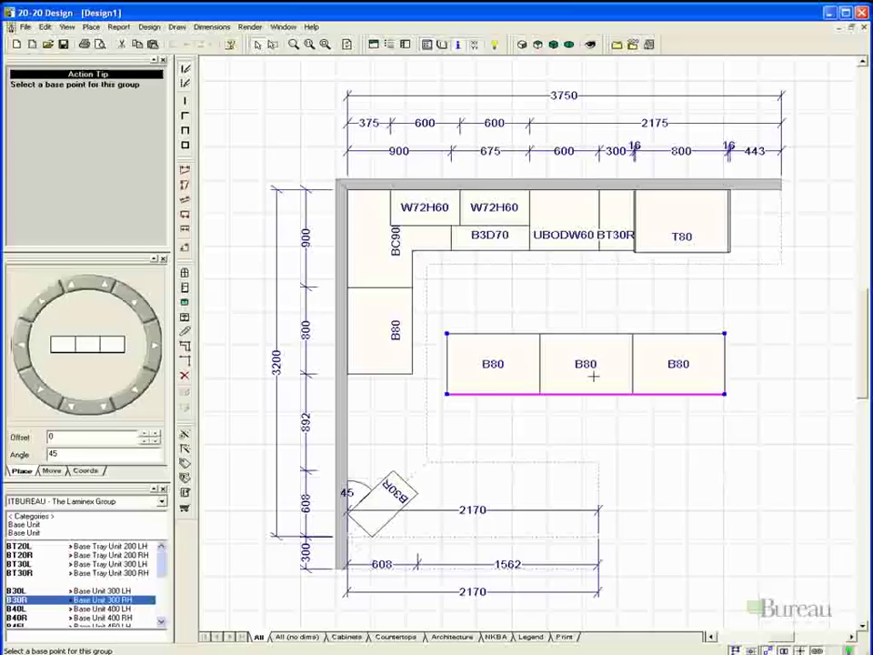
pyautogui.click(585, 388)
pyautogui.click(584, 388)
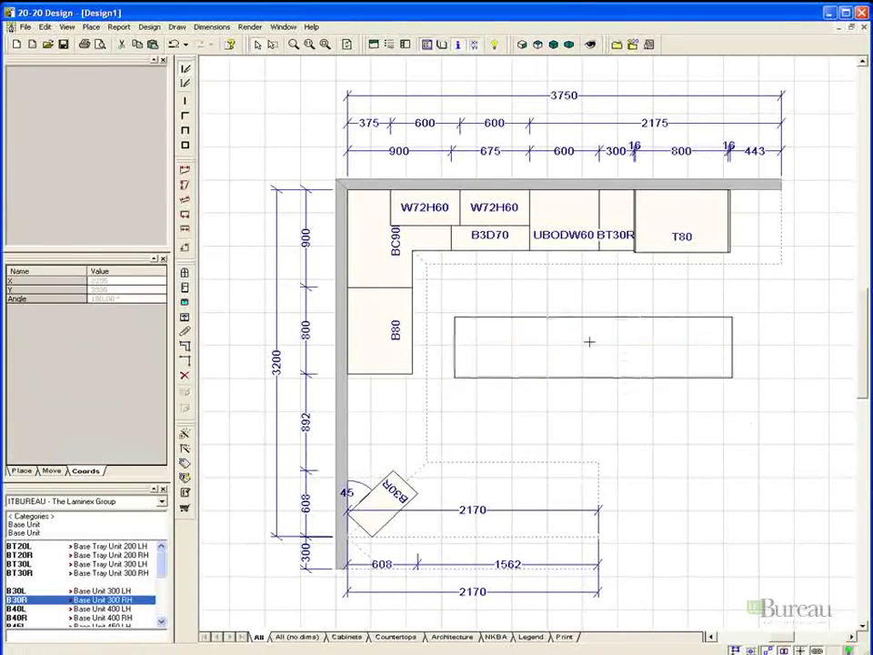
pyautogui.click(588, 345)
pyautogui.rightClick(583, 339)
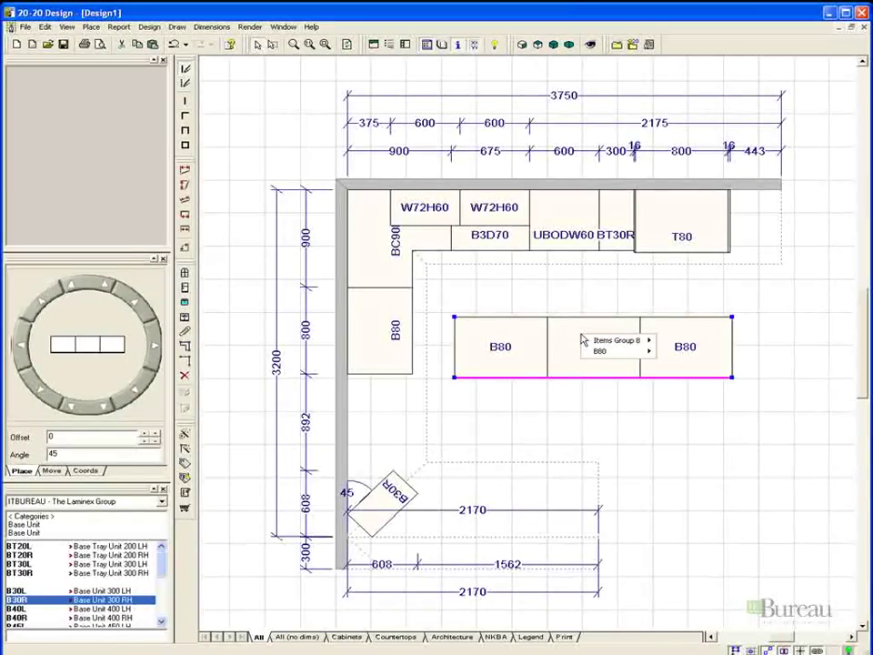
pyautogui.moveTo(641, 340)
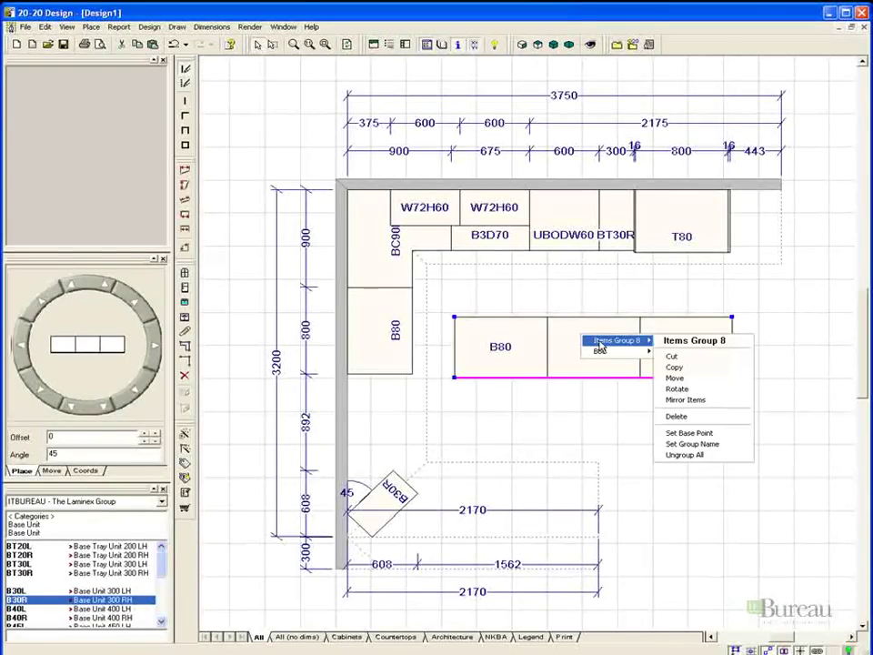
pyautogui.click(693, 390)
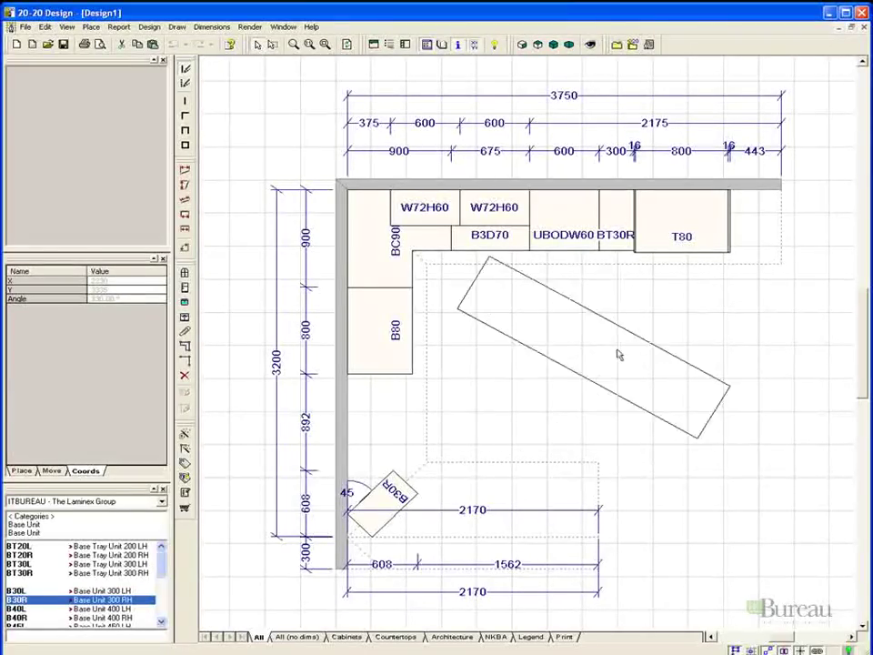
pyautogui.click(551, 372)
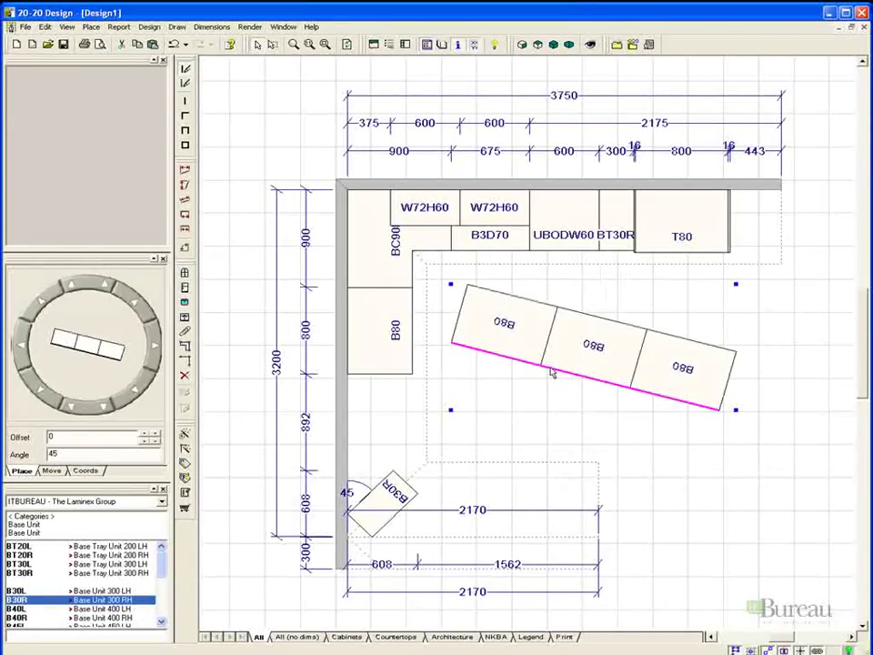
# Delete the tilted B80 group and the angled B30R unit
pyautogui.rightClick(554, 355)
pyautogui.moveTo(586, 357)
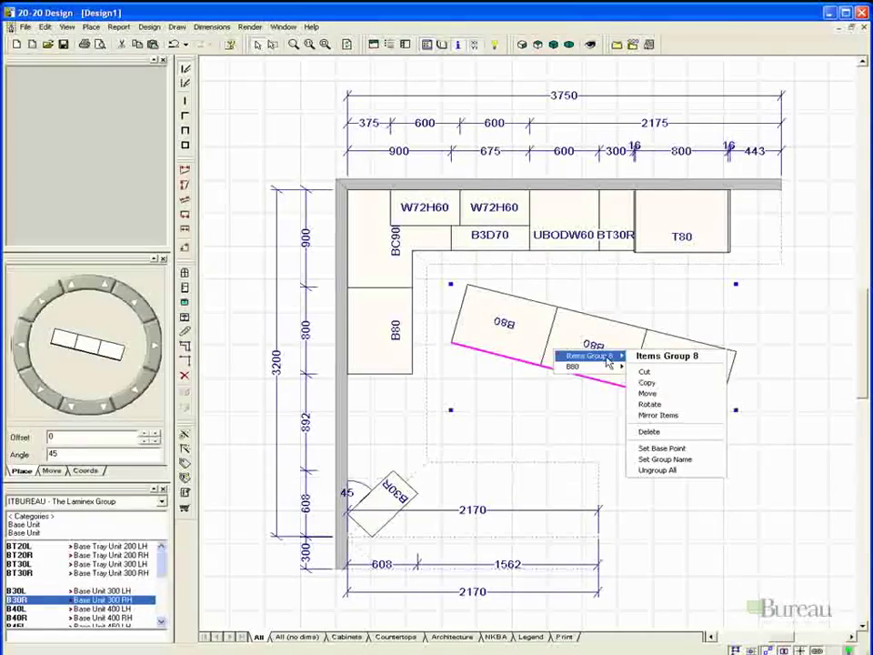
pyautogui.click(648, 432)
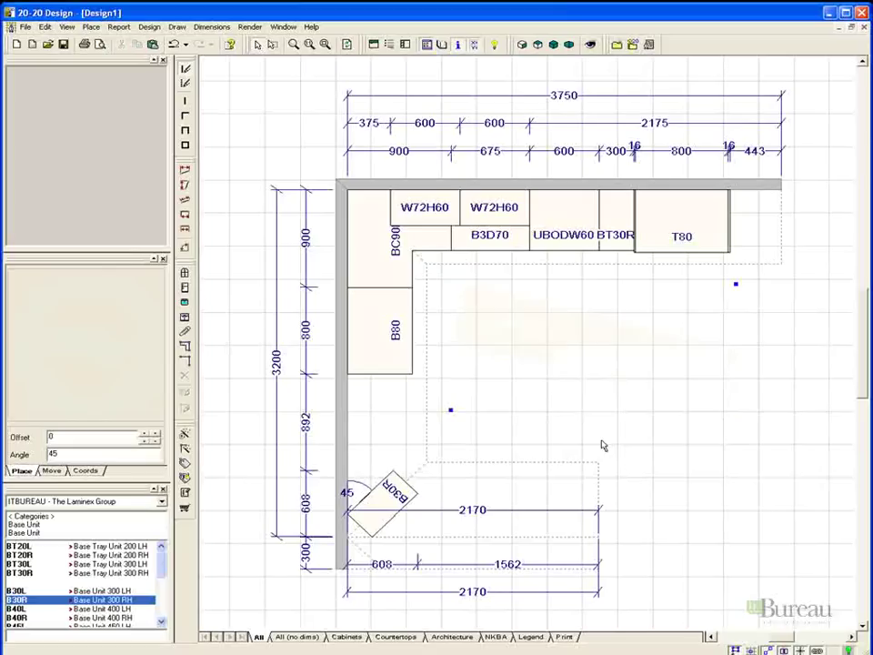
pyautogui.click(414, 494)
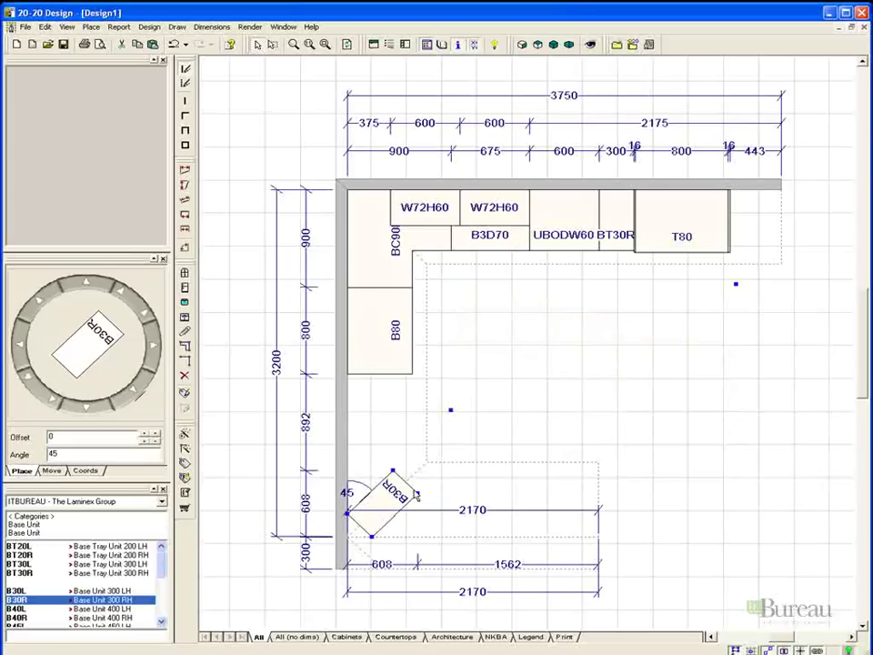
pyautogui.press('Delete')
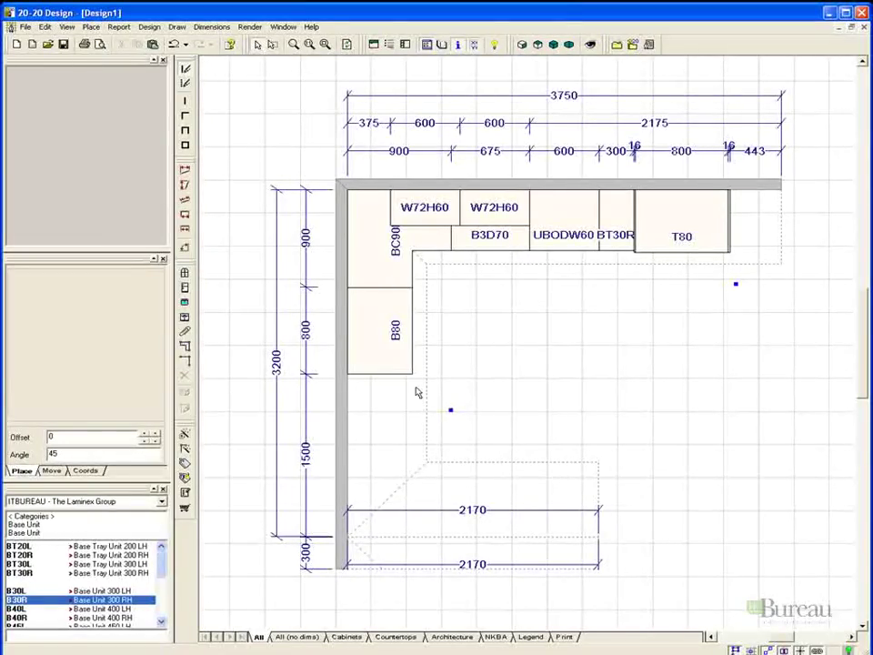
# Open the left-wall B80's attributes and rotate and zoom its 3D preview
pyautogui.click(397, 338)
pyautogui.rightClick(398, 338)
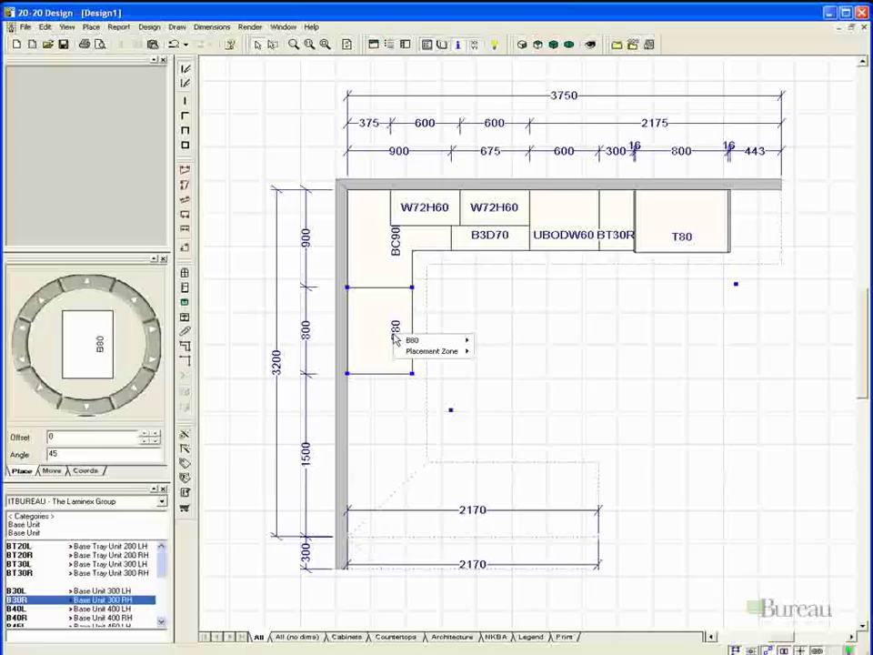
pyautogui.moveTo(413, 341)
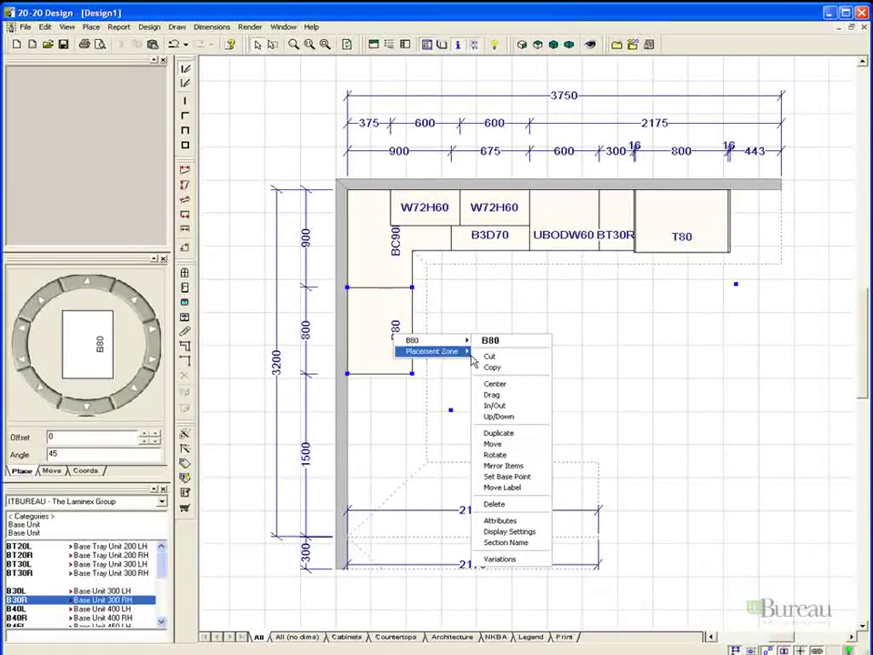
pyautogui.click(485, 519)
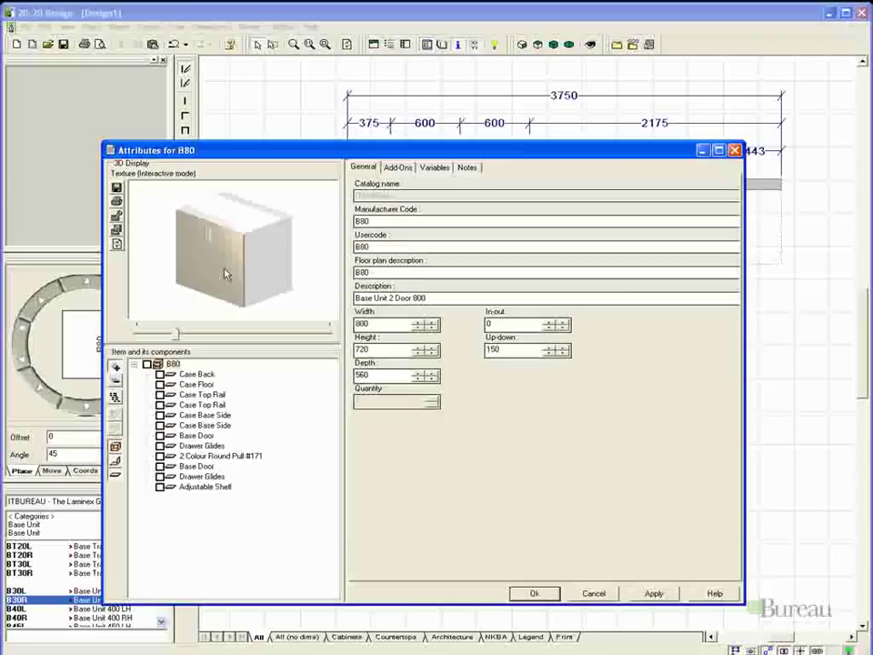
pyautogui.moveTo(167, 200); pyautogui.dragTo(269, 273)
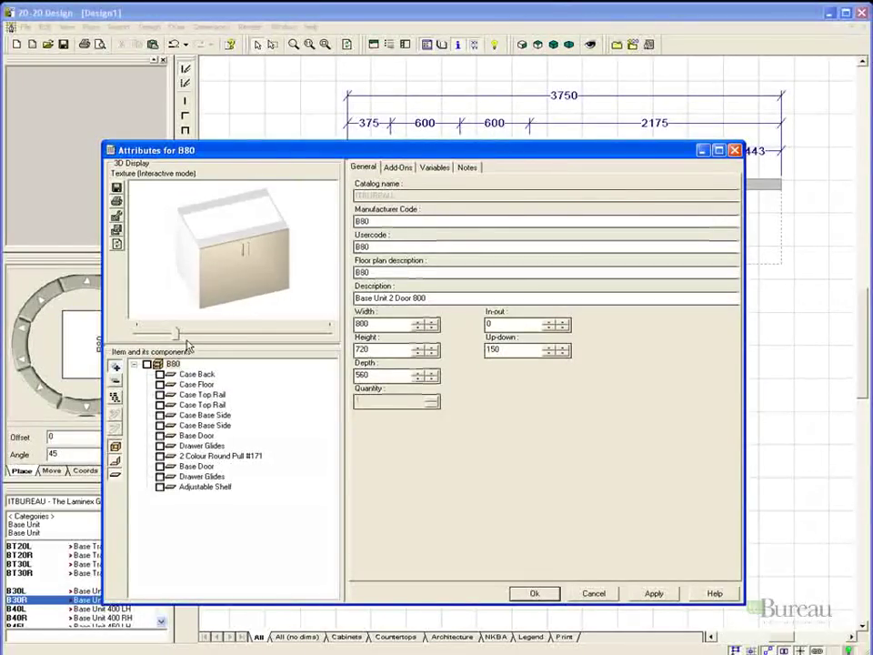
pyautogui.moveTo(175, 334); pyautogui.dragTo(226, 334)
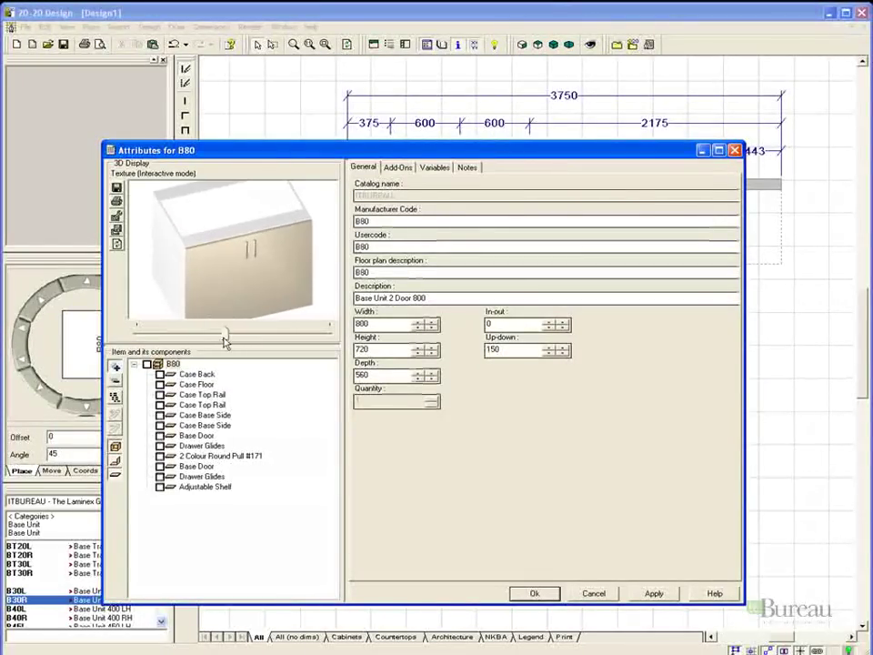
pyautogui.click(242, 278)
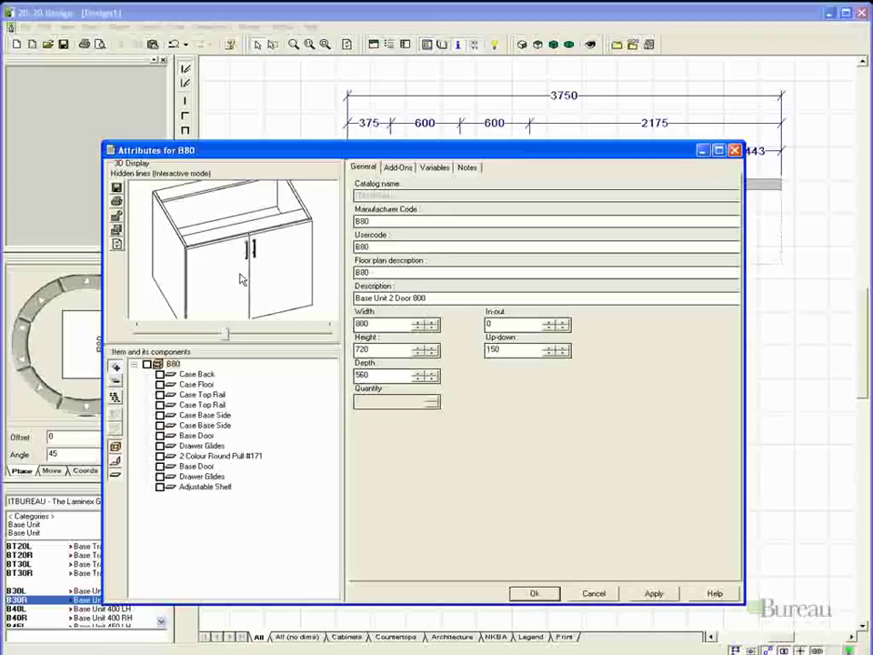
# Set the B80 width to 845 and apply the change
pyautogui.click(418, 324)
pyautogui.click(418, 324)
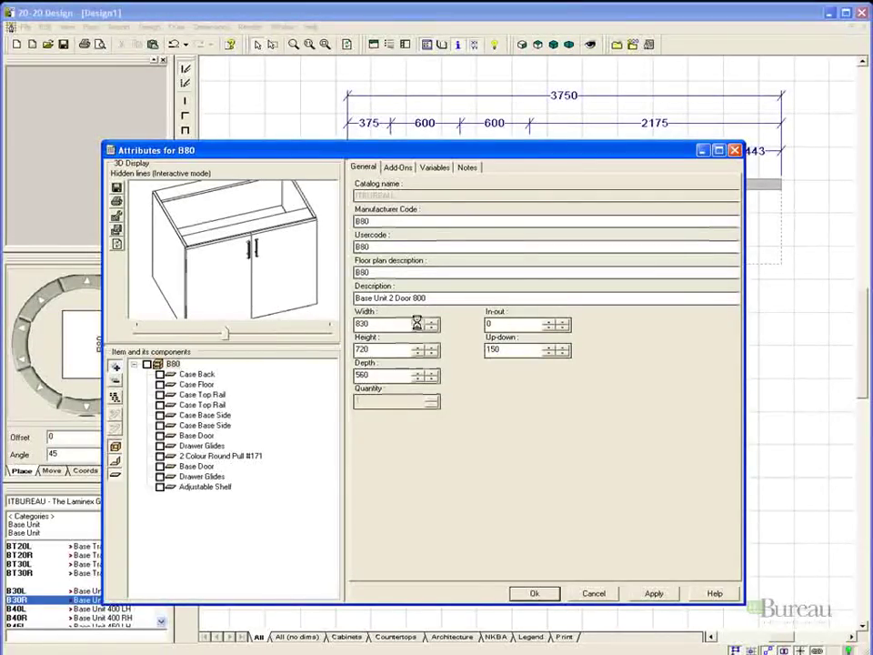
pyautogui.click(418, 324)
pyautogui.click(418, 324)
pyautogui.click(418, 324)
pyautogui.click(419, 323)
pyautogui.click(418, 324)
pyautogui.click(419, 324)
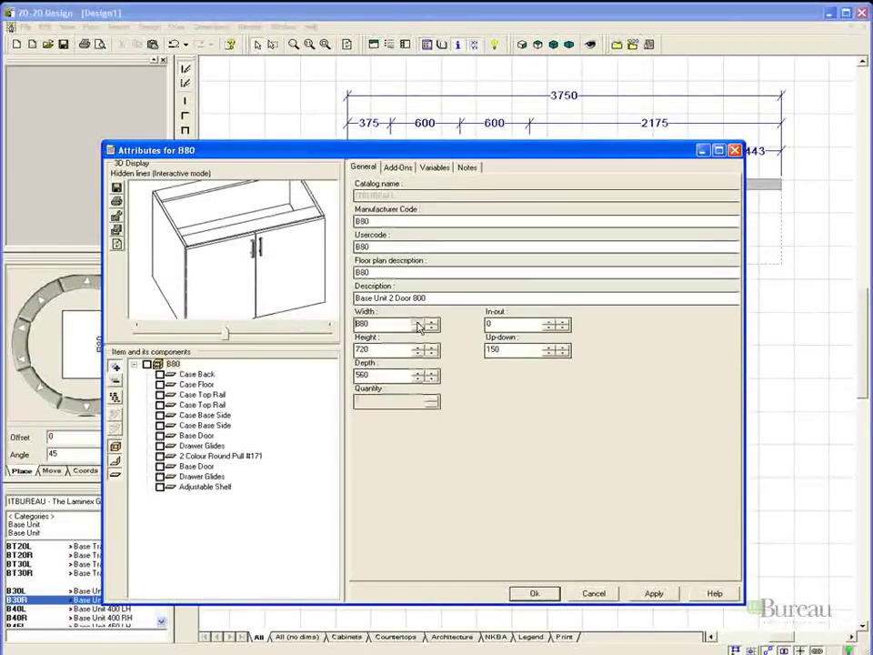
pyautogui.click(418, 323)
pyautogui.click(418, 323)
pyautogui.click(418, 324)
pyautogui.click(419, 324)
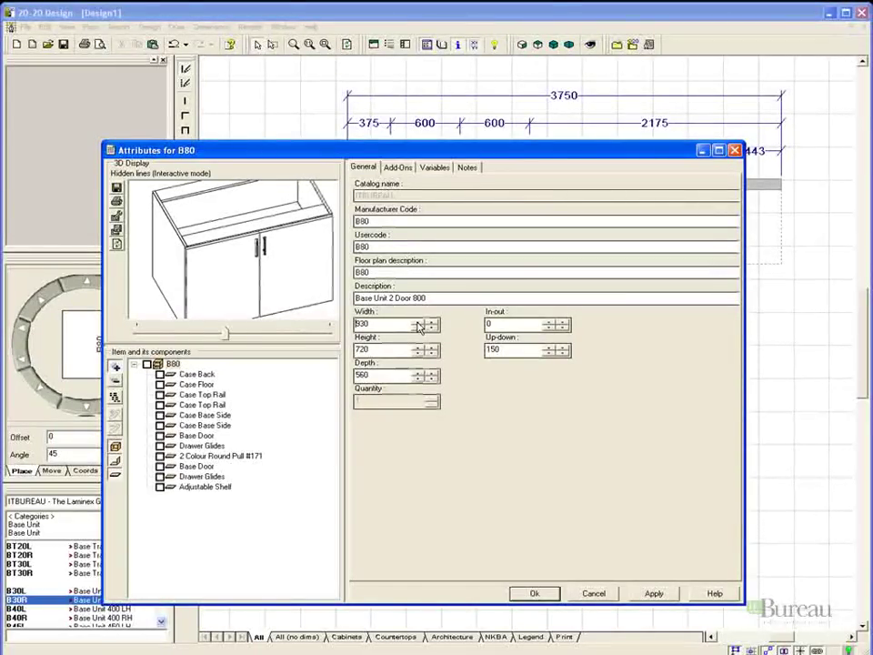
pyautogui.click(433, 327)
pyautogui.click(433, 327)
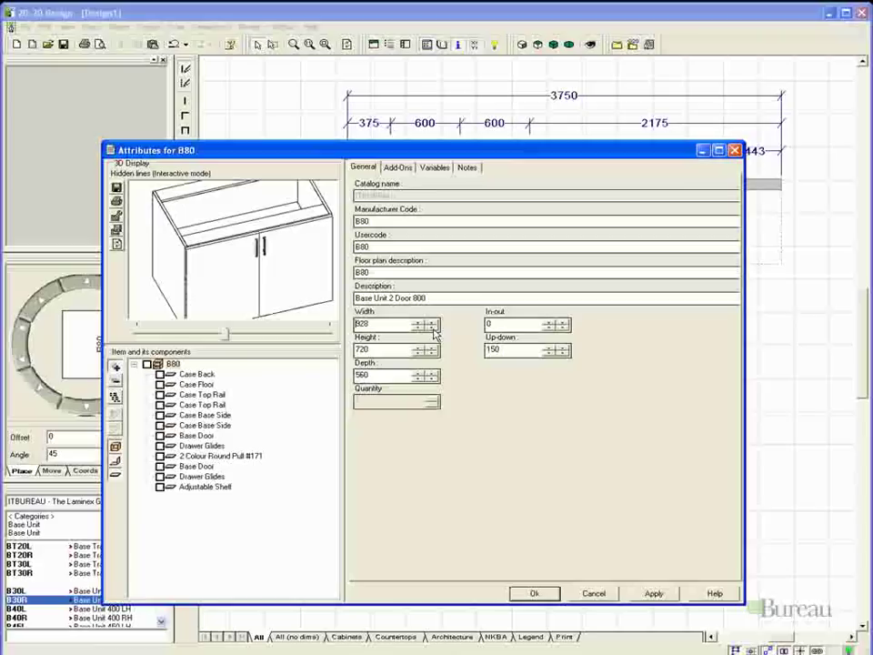
pyautogui.click(433, 327)
pyautogui.click(433, 327)
pyautogui.click(433, 327)
pyautogui.click(433, 327)
pyautogui.click(433, 328)
pyautogui.click(432, 327)
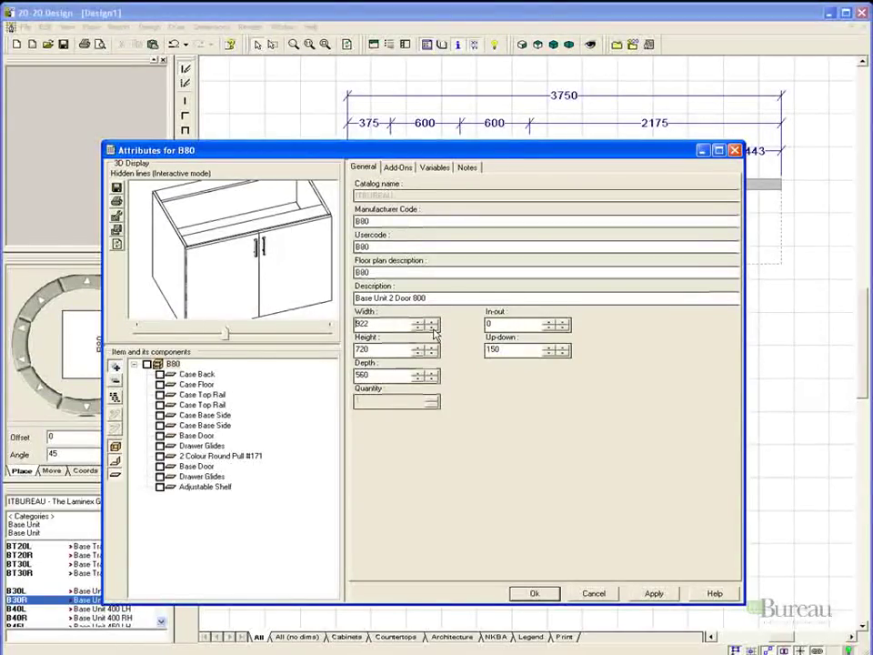
pyautogui.click(433, 327)
pyautogui.click(433, 327)
pyautogui.click(433, 327)
pyautogui.click(433, 327)
pyautogui.click(433, 328)
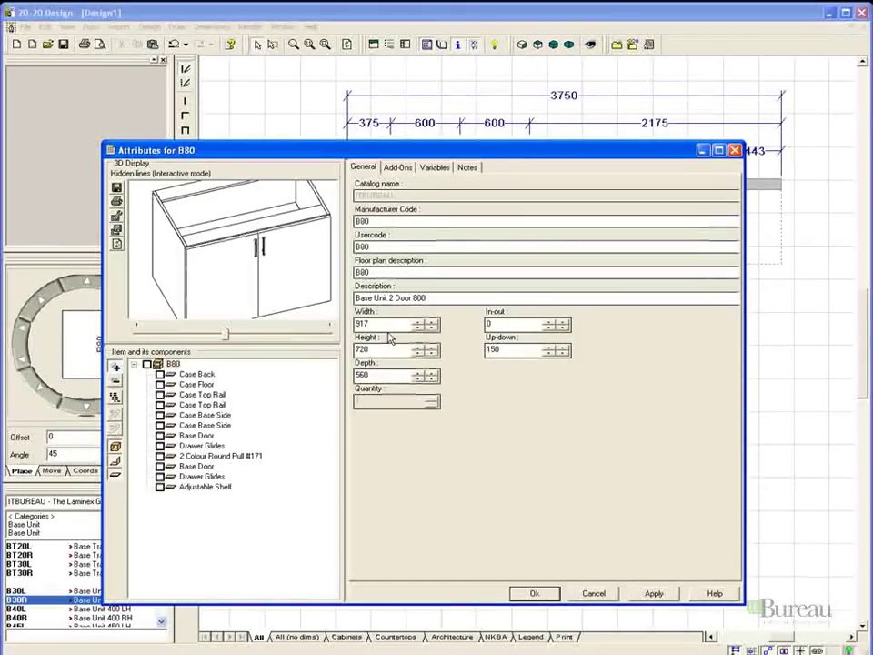
pyautogui.moveTo(390, 324); pyautogui.dragTo(344, 325)
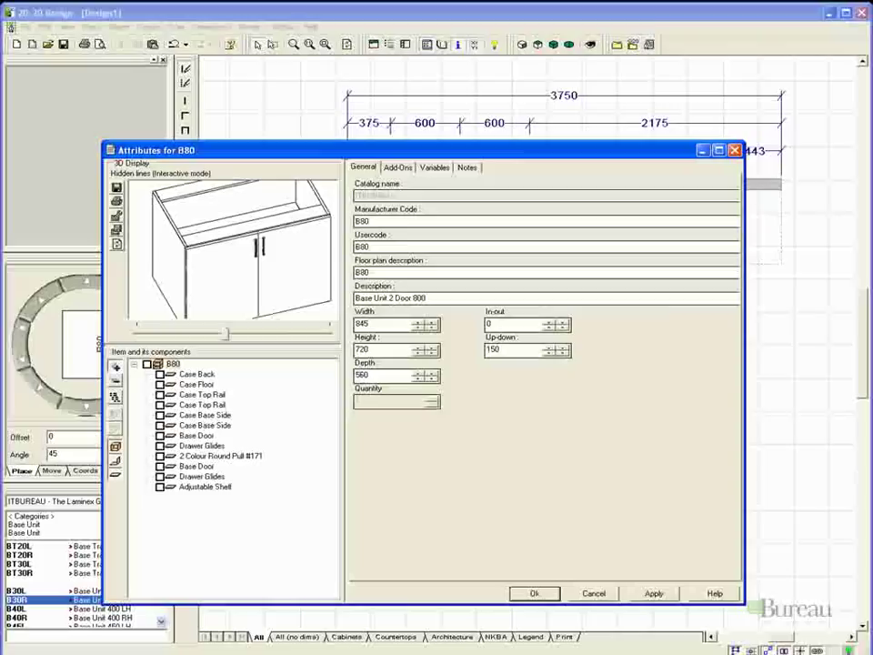
pyautogui.press('Return')
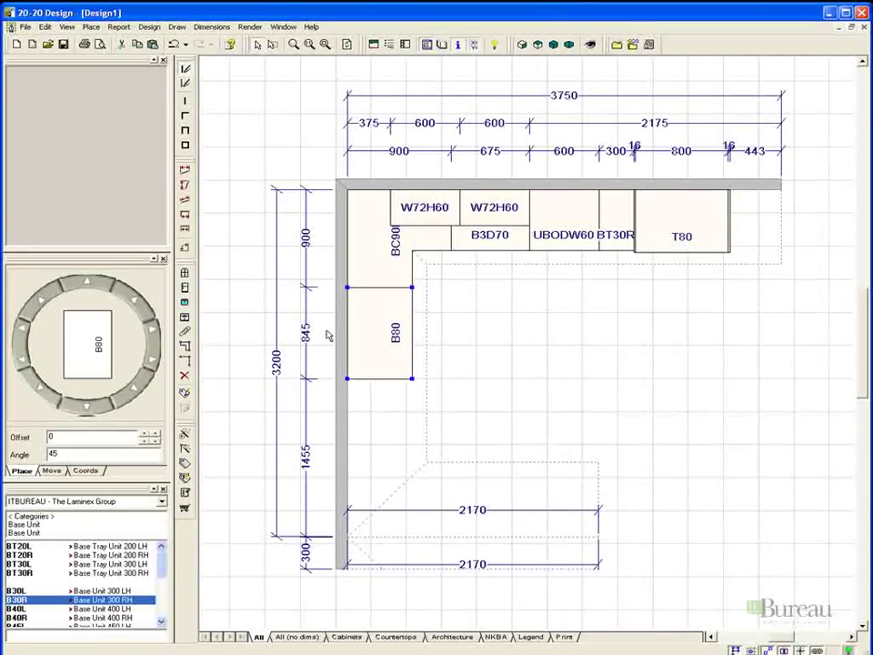
# Reopen the B80 attributes and preview the door opening in the Variables tab
pyautogui.rightClick(381, 335)
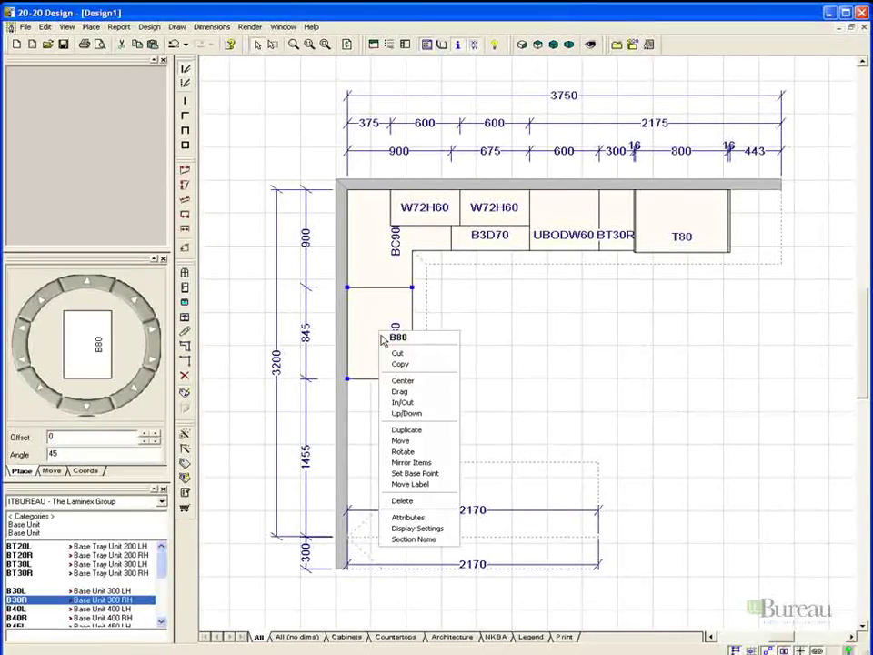
pyautogui.click(416, 518)
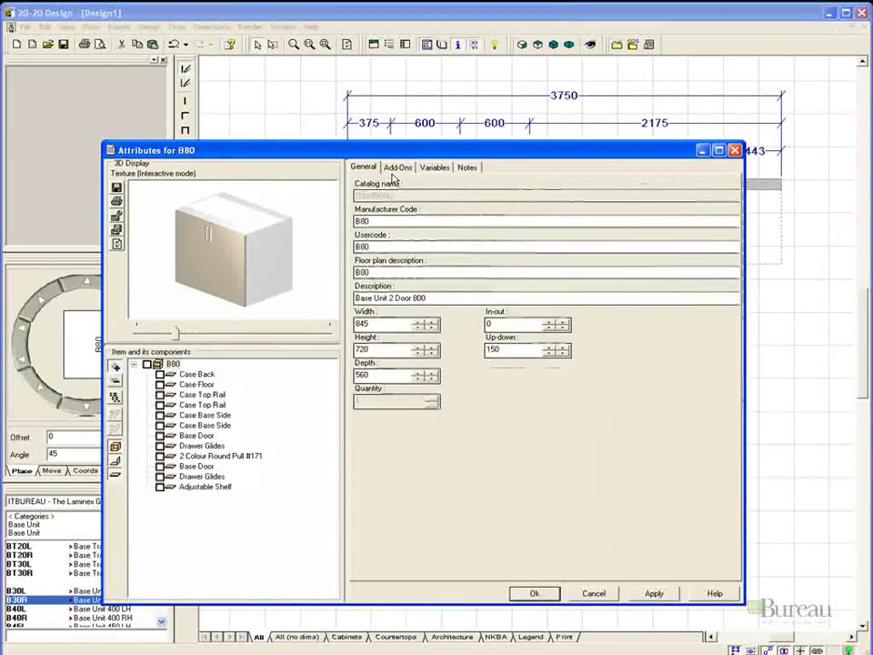
pyautogui.click(394, 171)
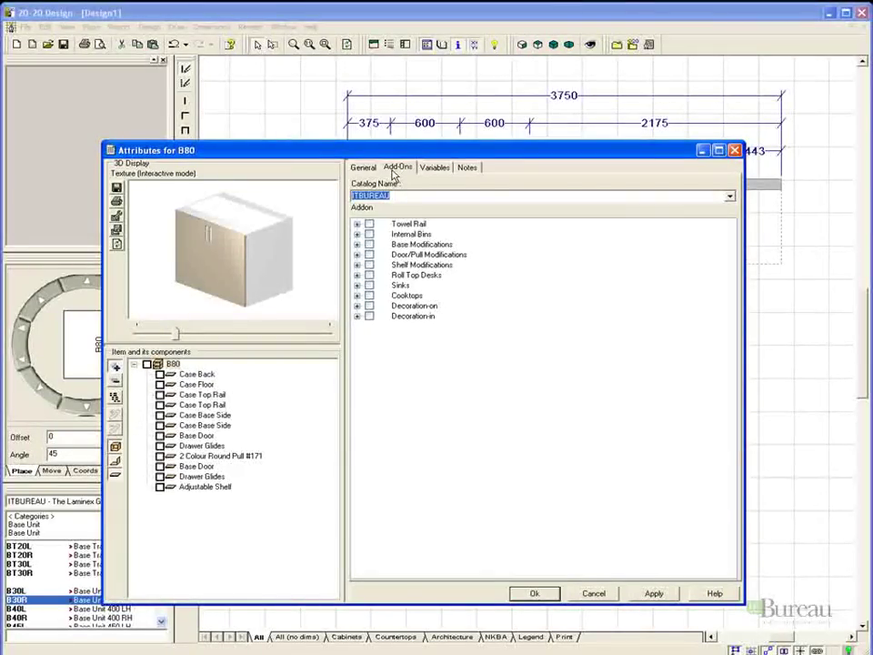
pyautogui.click(428, 170)
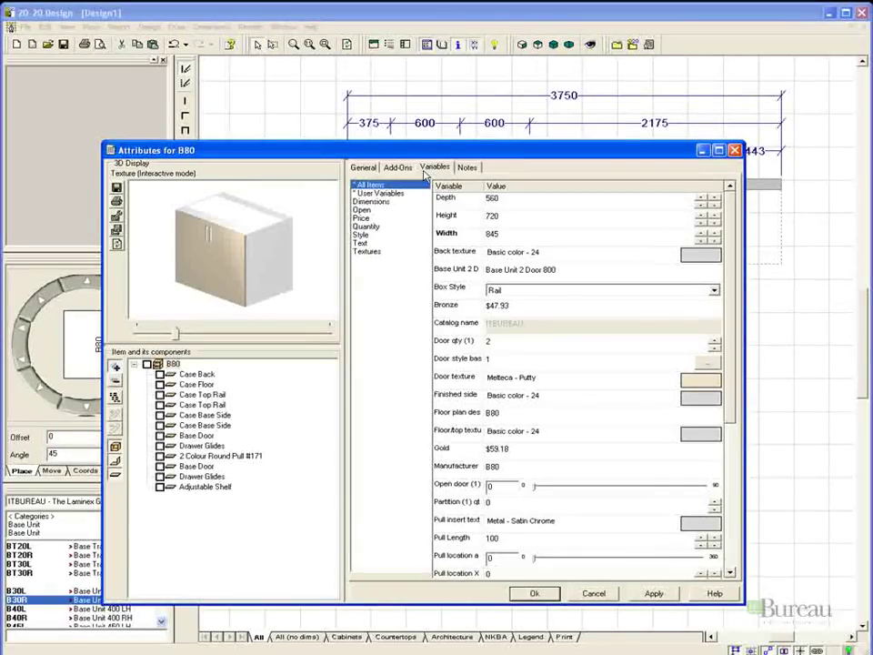
pyautogui.click(362, 210)
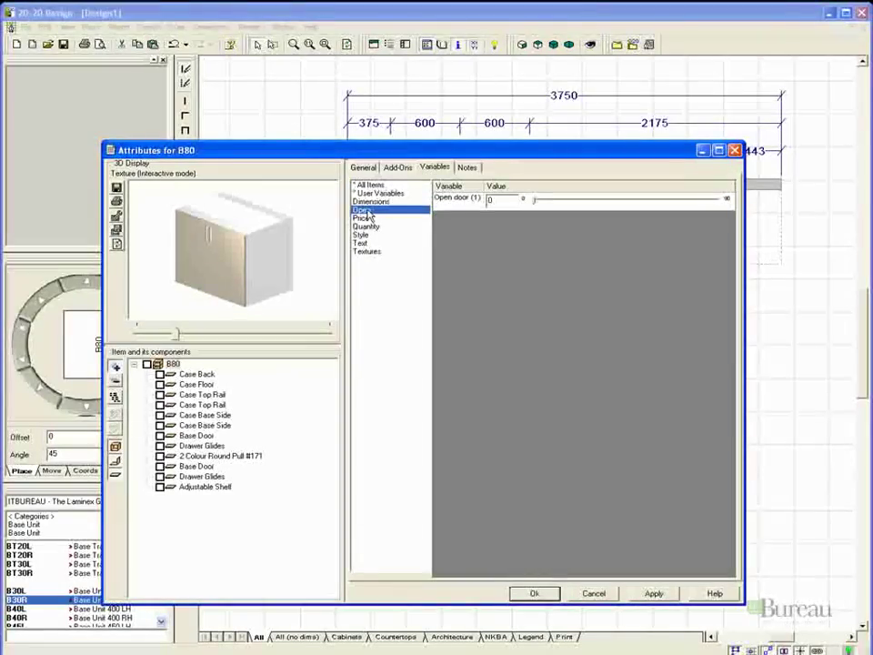
pyautogui.moveTo(534, 204); pyautogui.dragTo(716, 204)
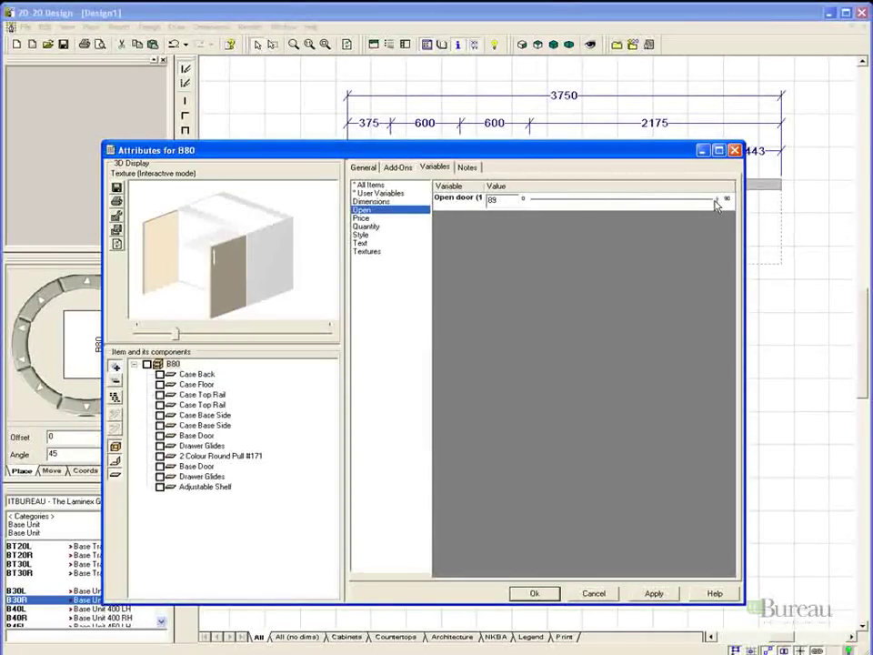
# Set door quantity 3, partition quantity 3 and shelf quantity 6
pyautogui.click(373, 226)
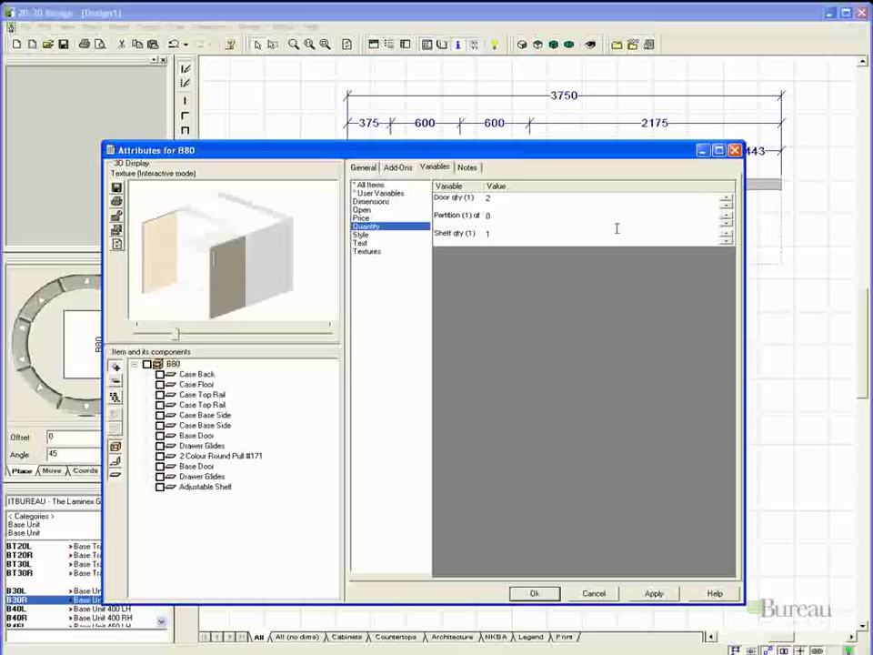
pyautogui.click(725, 203)
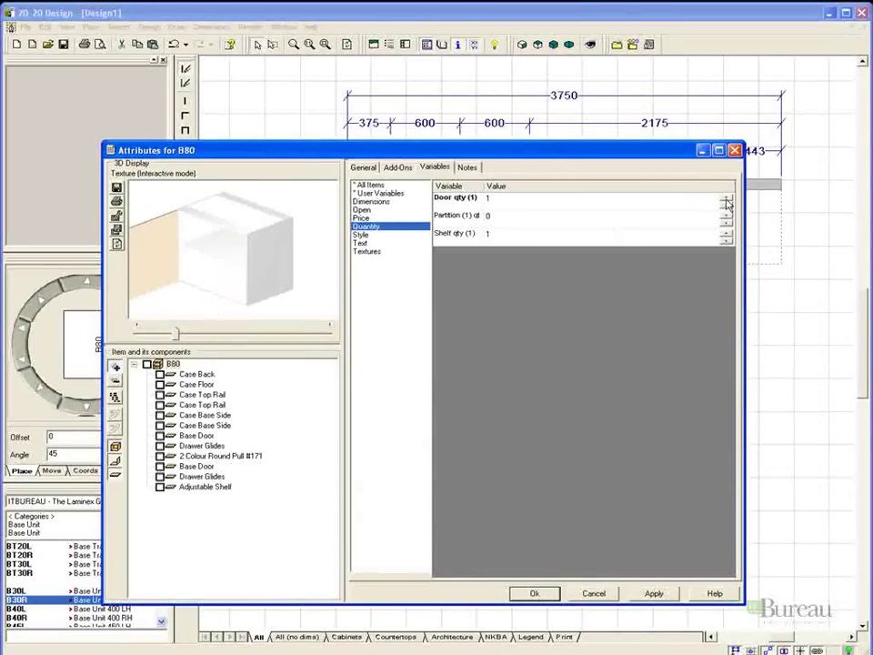
pyautogui.click(726, 199)
pyautogui.click(726, 198)
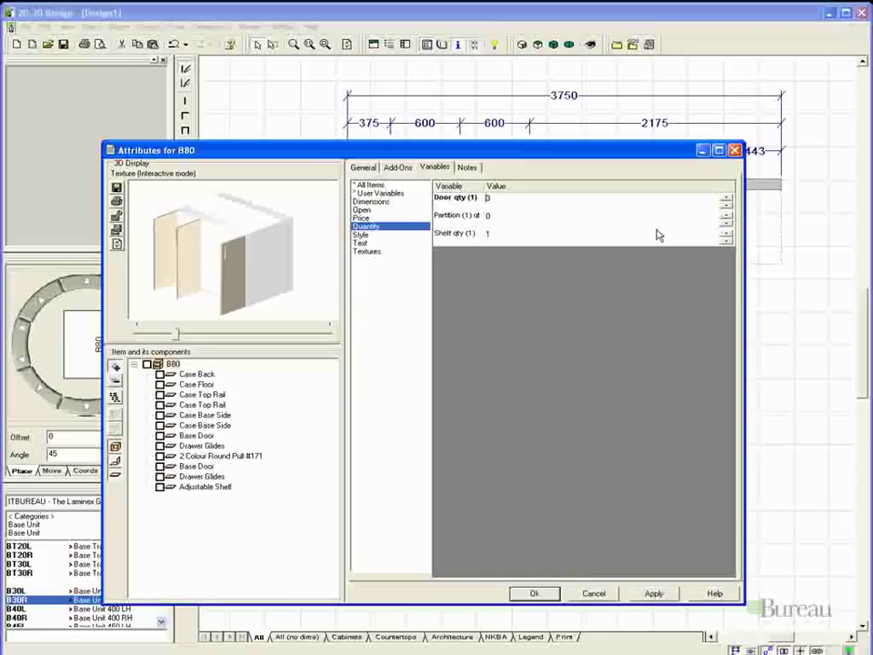
pyautogui.click(725, 218)
pyautogui.click(725, 222)
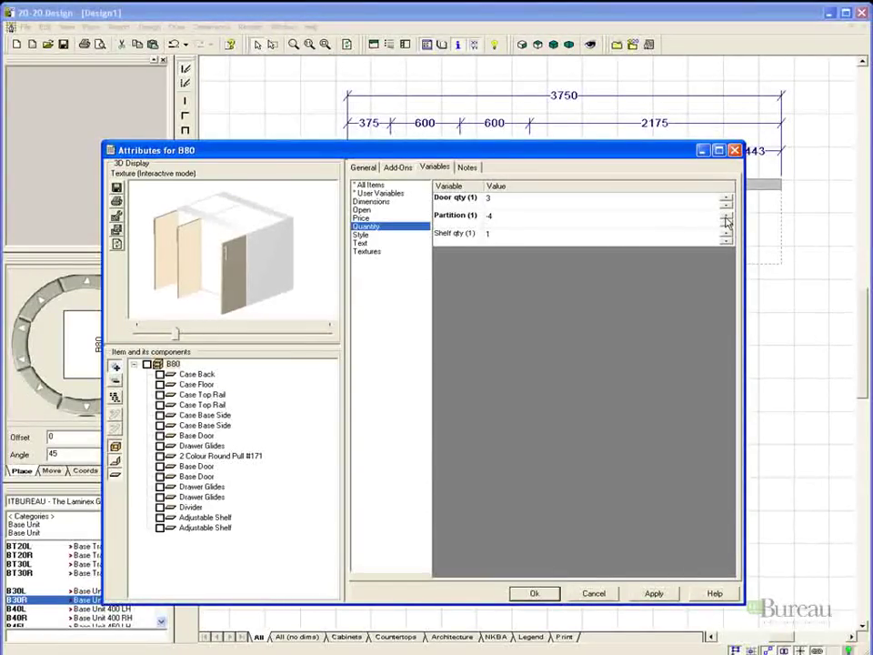
pyautogui.click(726, 221)
pyautogui.click(725, 213)
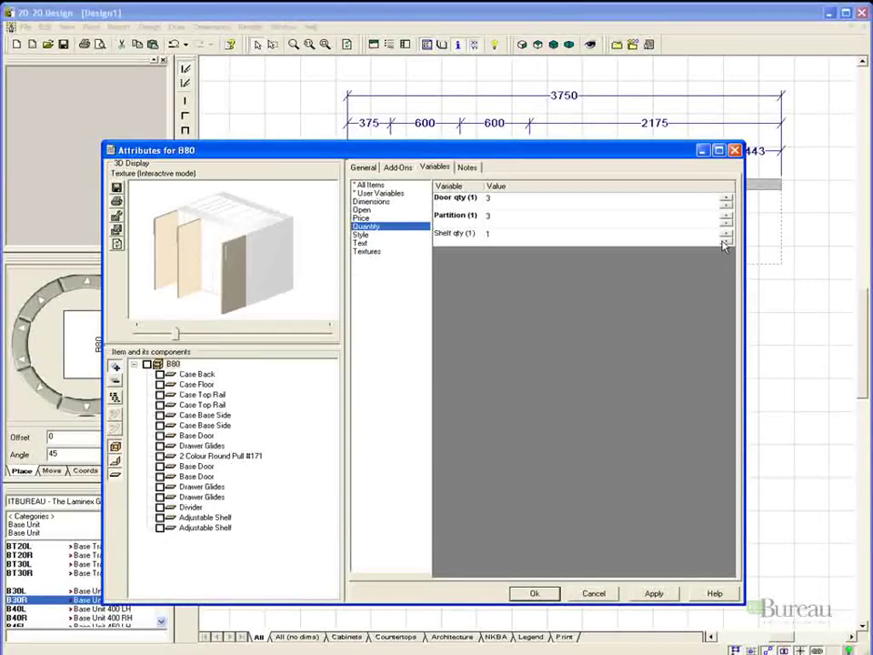
pyautogui.click(725, 236)
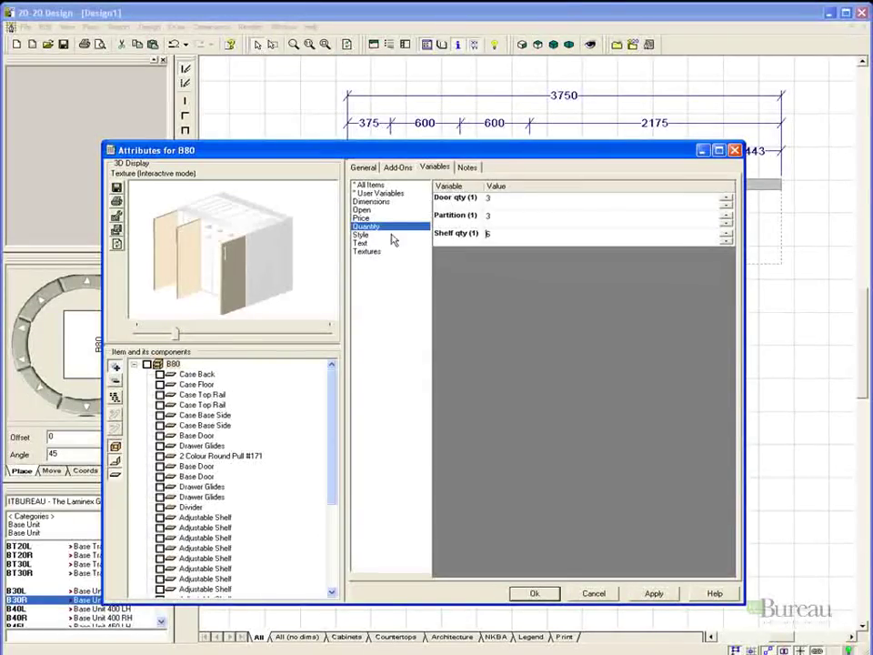
# Set the shelf depth to 445 and apply the attributes
pyautogui.click(370, 202)
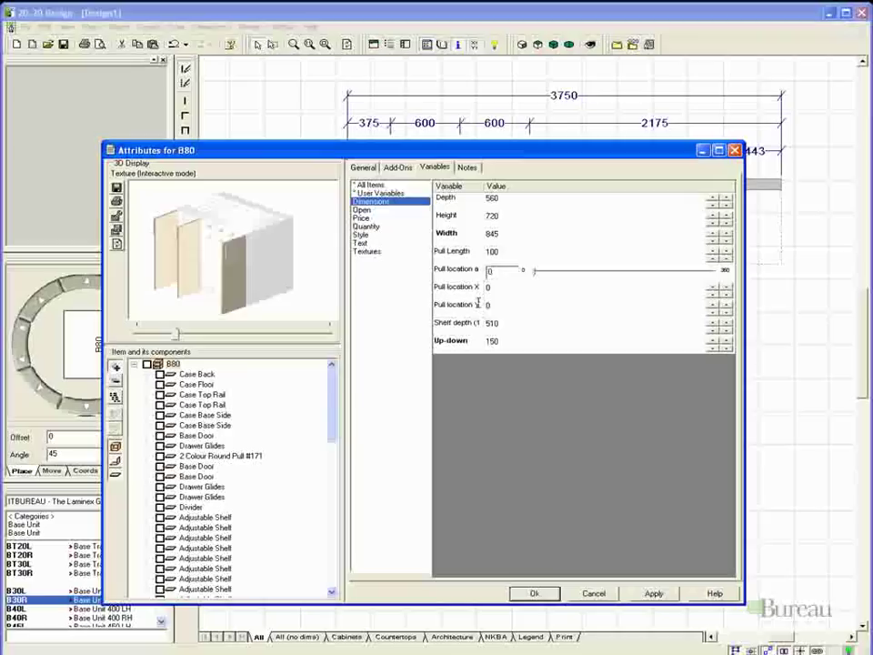
pyautogui.click(521, 324)
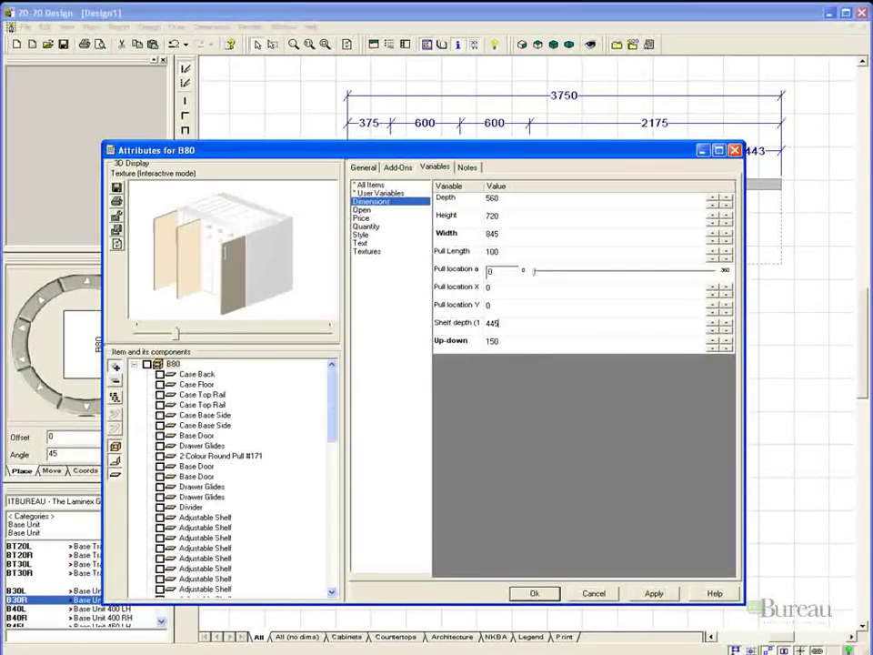
pyautogui.press('Return')
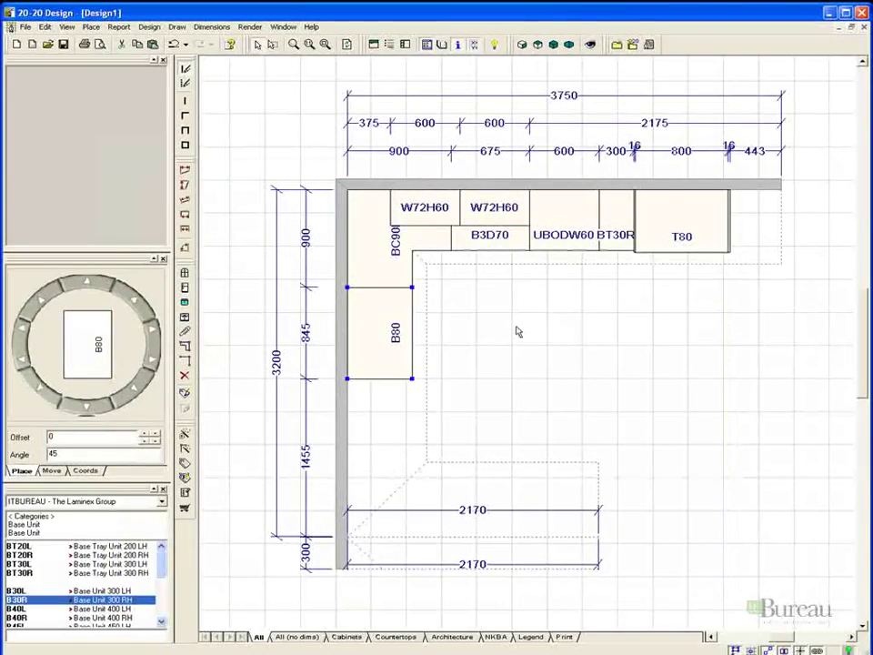
# Place the BC90L corner unit in the bottom-left corner and widen it from 900 to 1040
pyautogui.click(18, 564)
pyautogui.click(398, 501)
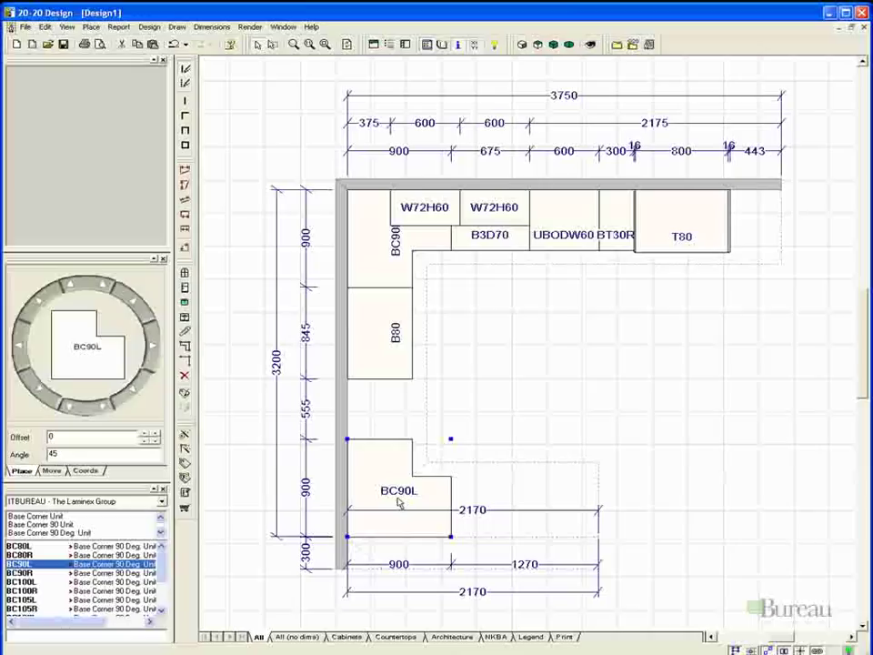
pyautogui.rightClick(385, 453)
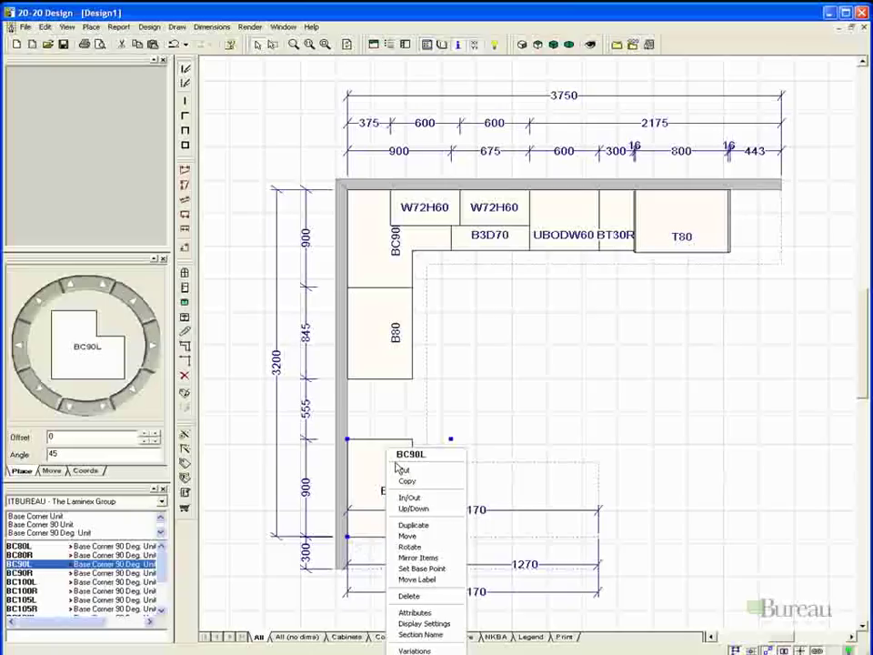
pyautogui.click(412, 612)
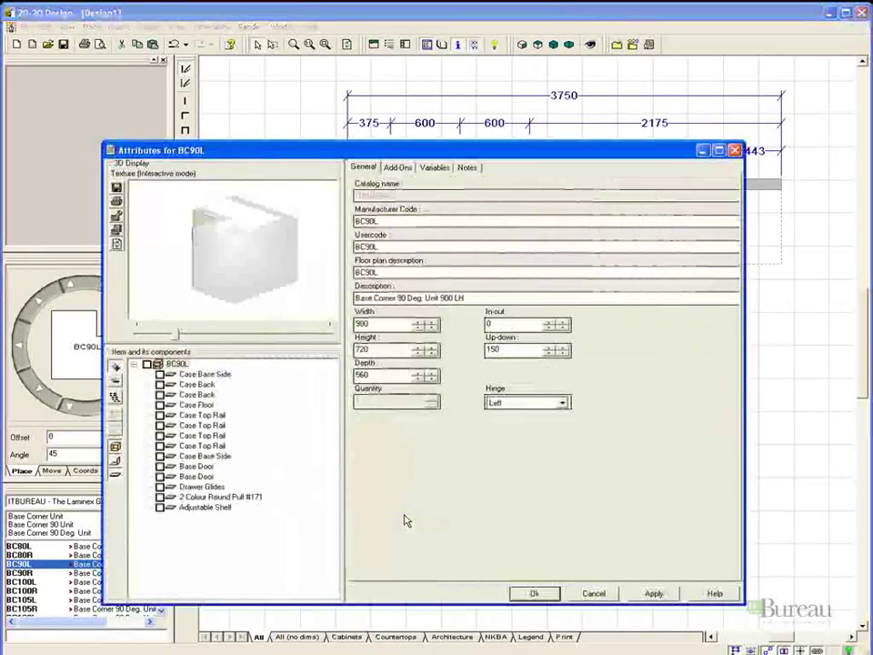
pyautogui.click(418, 321)
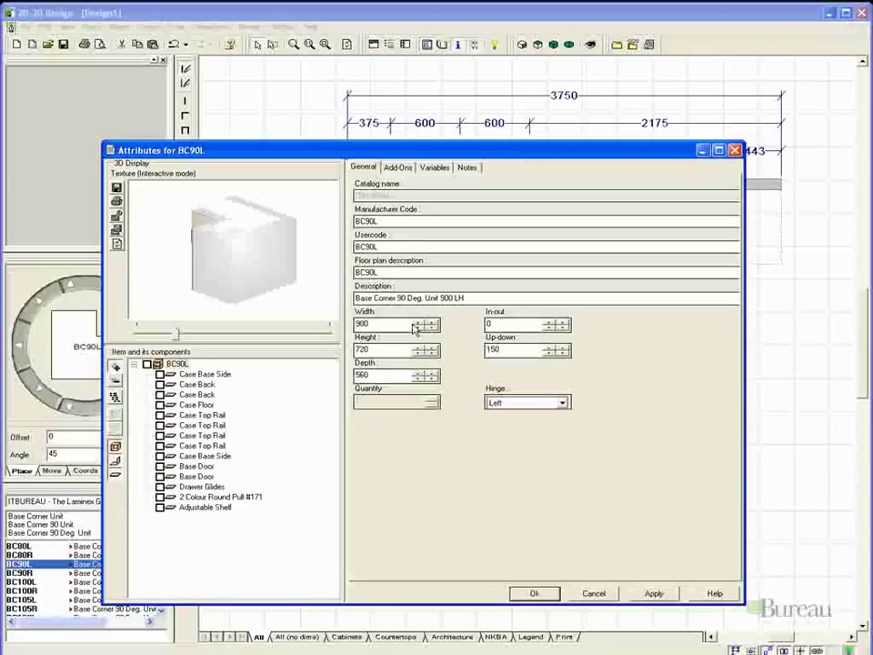
pyautogui.click(418, 320)
pyautogui.click(419, 320)
pyautogui.click(418, 320)
pyautogui.click(419, 320)
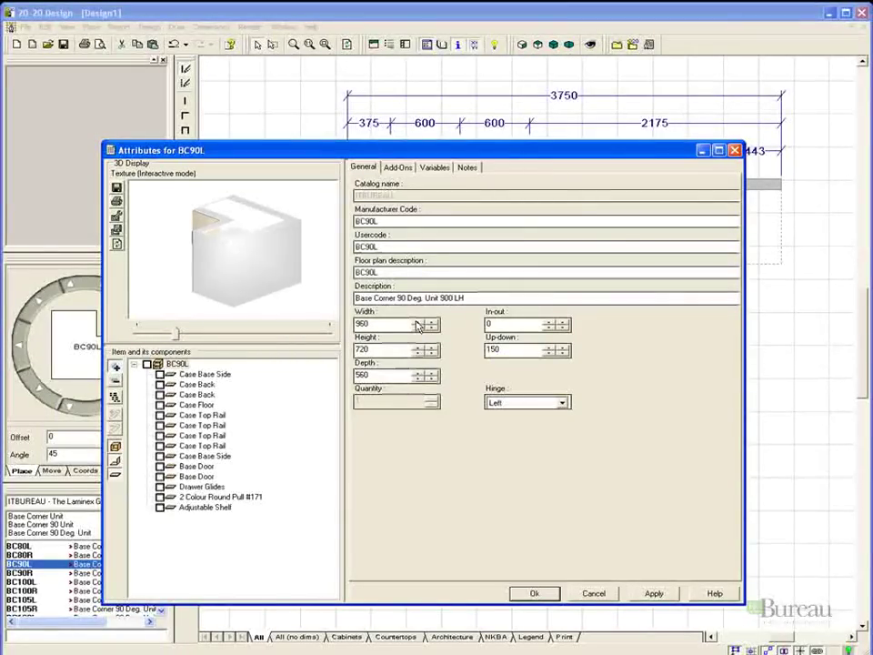
pyautogui.click(419, 320)
pyautogui.click(418, 320)
pyautogui.click(419, 320)
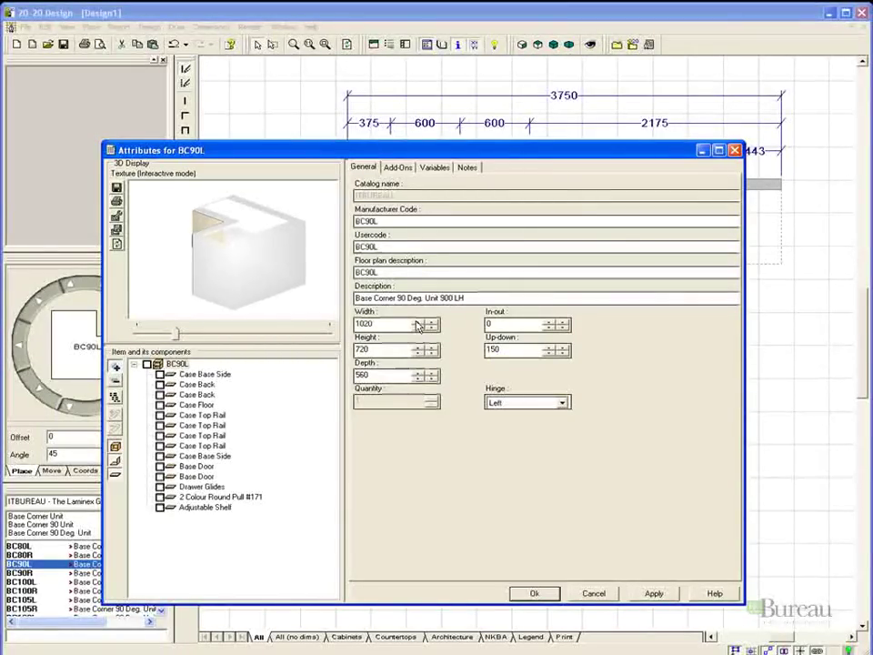
pyautogui.click(418, 320)
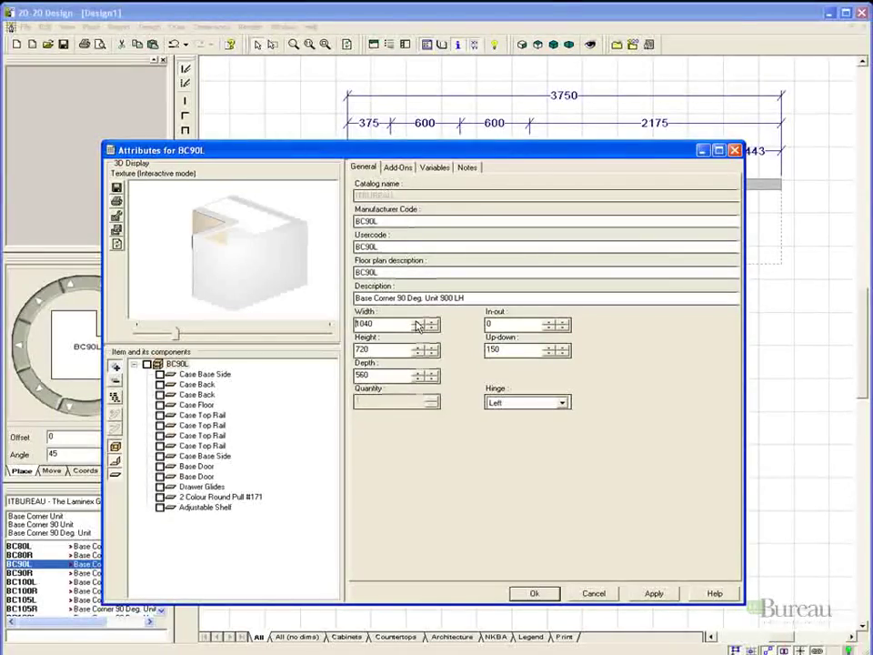
pyautogui.click(654, 593)
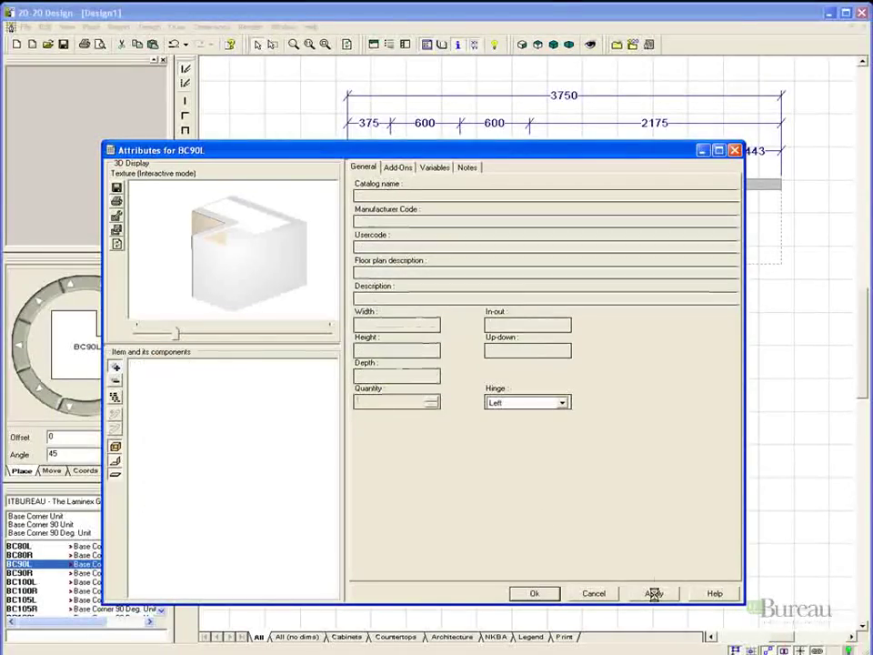
pyautogui.click(537, 593)
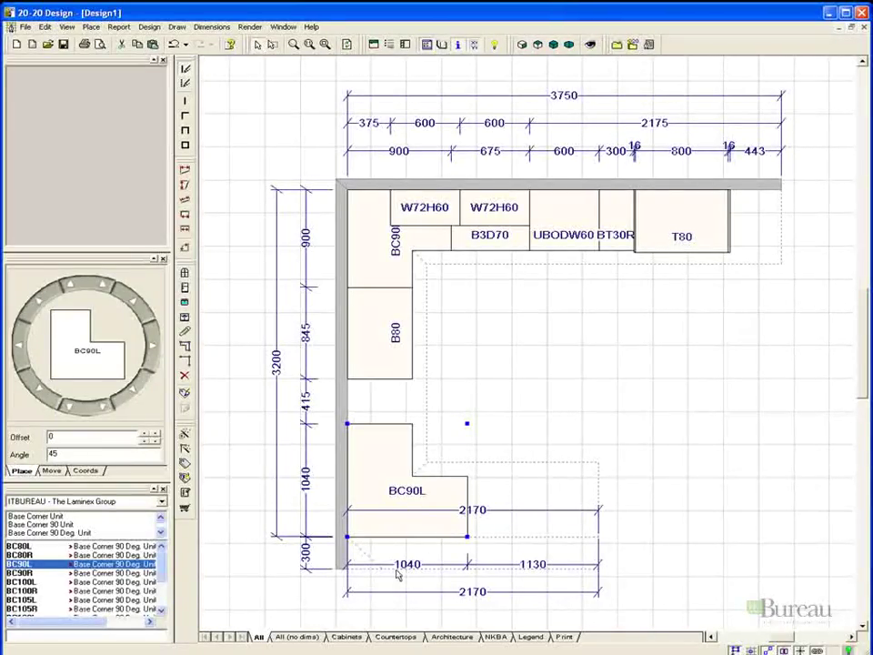
# Set the BC90L's Width (2) dimension variable to 1190
pyautogui.rightClick(377, 441)
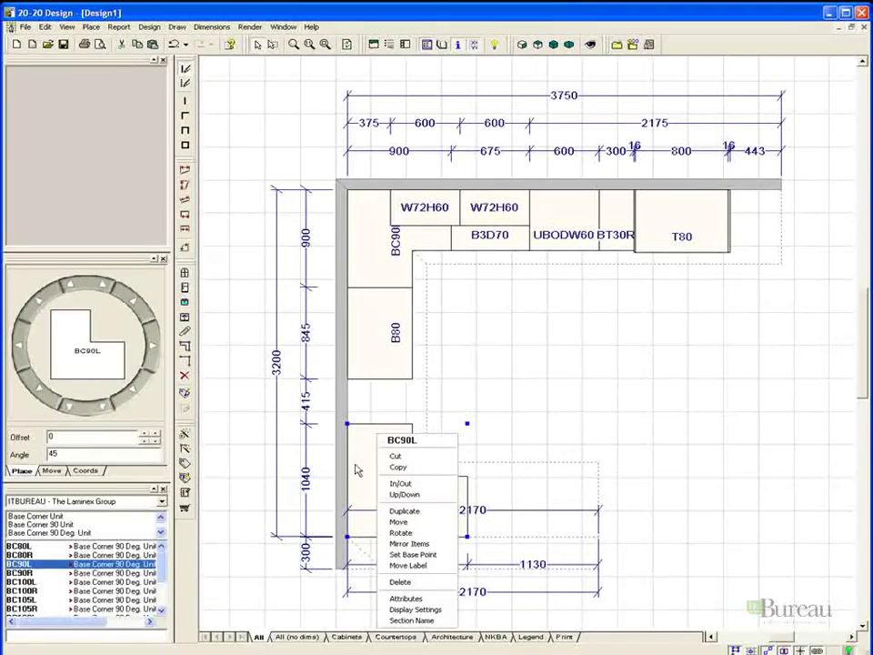
pyautogui.click(405, 599)
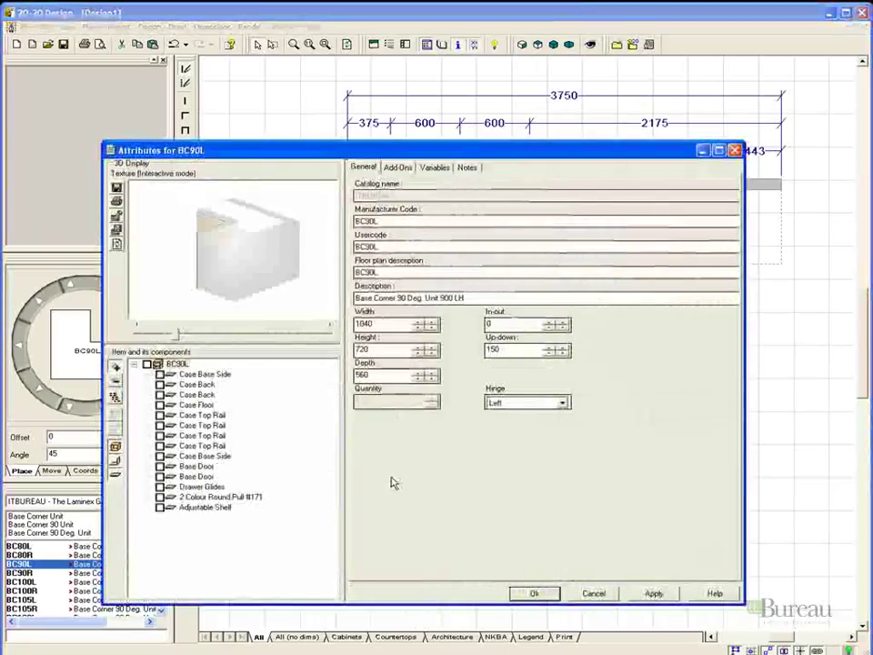
pyautogui.click(432, 168)
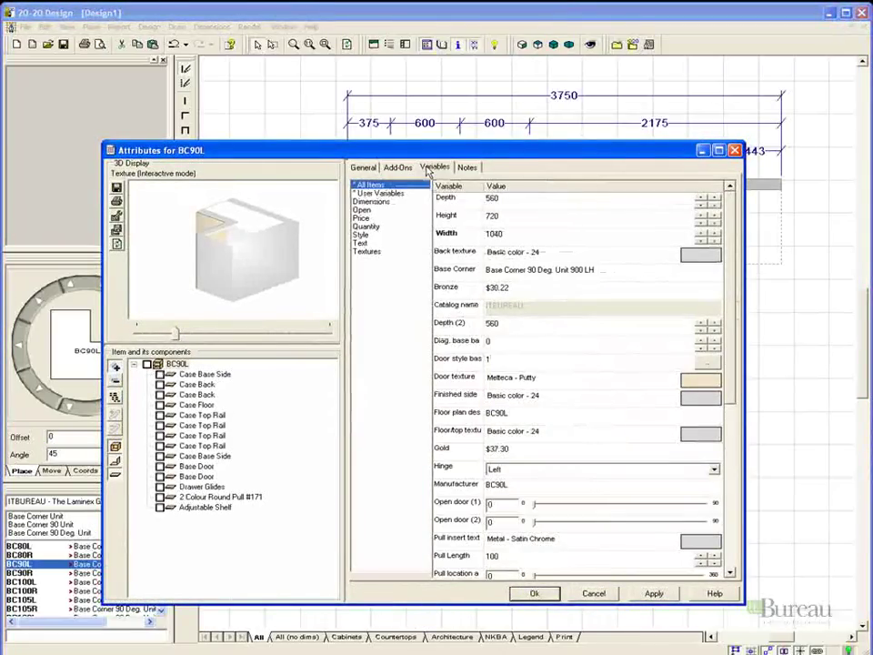
pyautogui.click(394, 201)
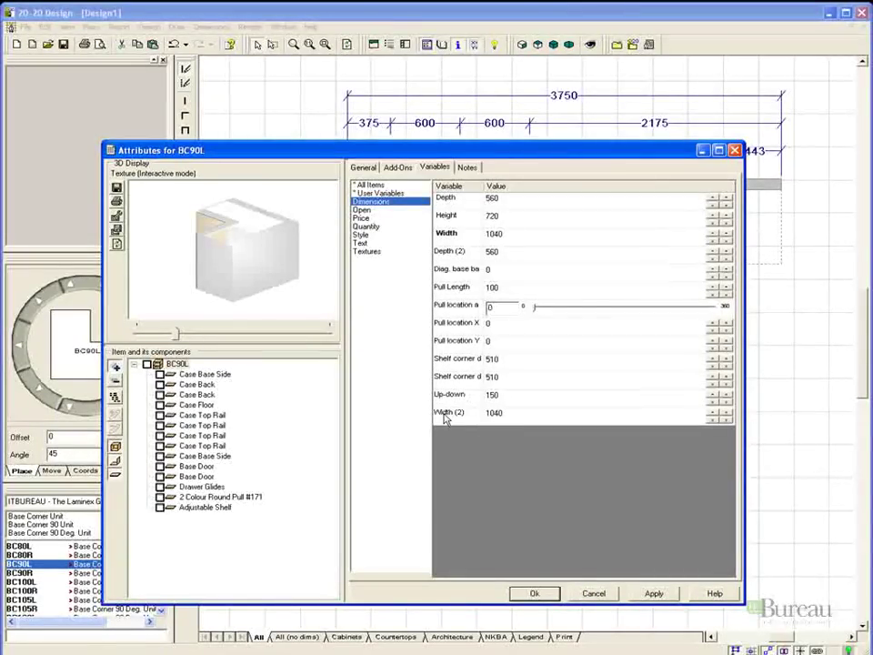
pyautogui.click(713, 414)
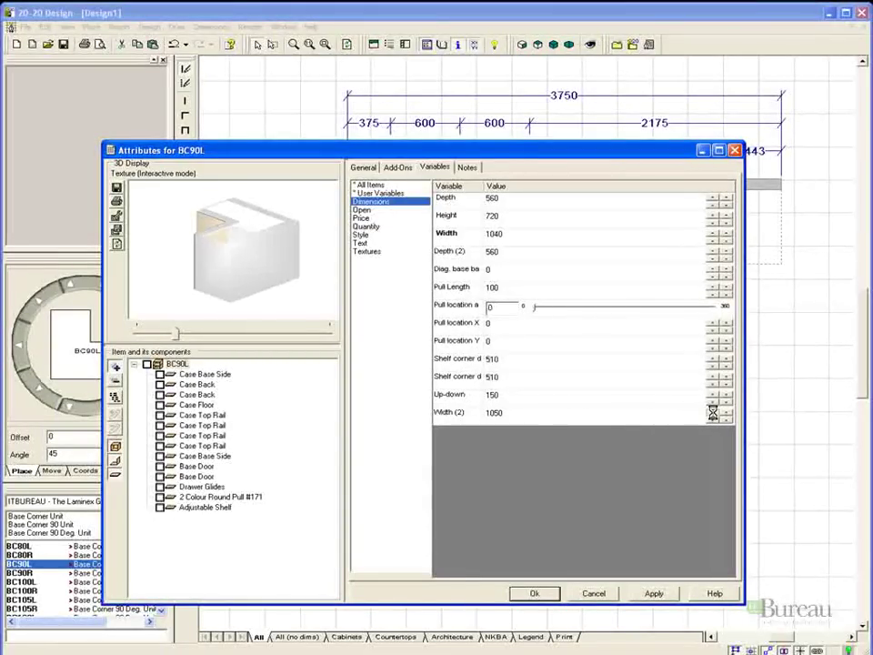
pyautogui.click(714, 414)
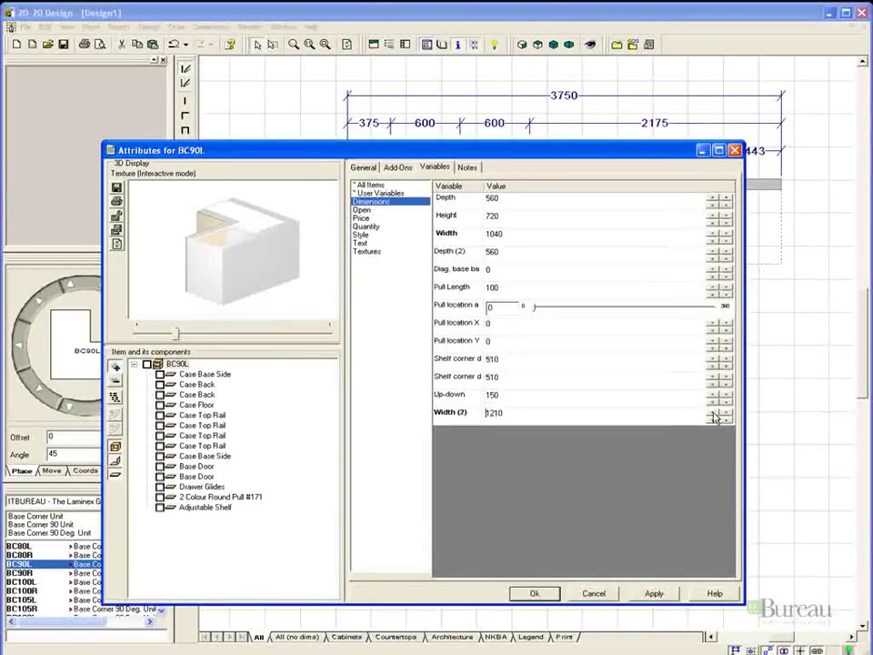
pyautogui.click(714, 420)
pyautogui.click(714, 420)
# Lower the BC90L's main Width to 960 and apply the new dimensions
pyautogui.click(715, 240)
pyautogui.click(715, 240)
pyautogui.click(714, 241)
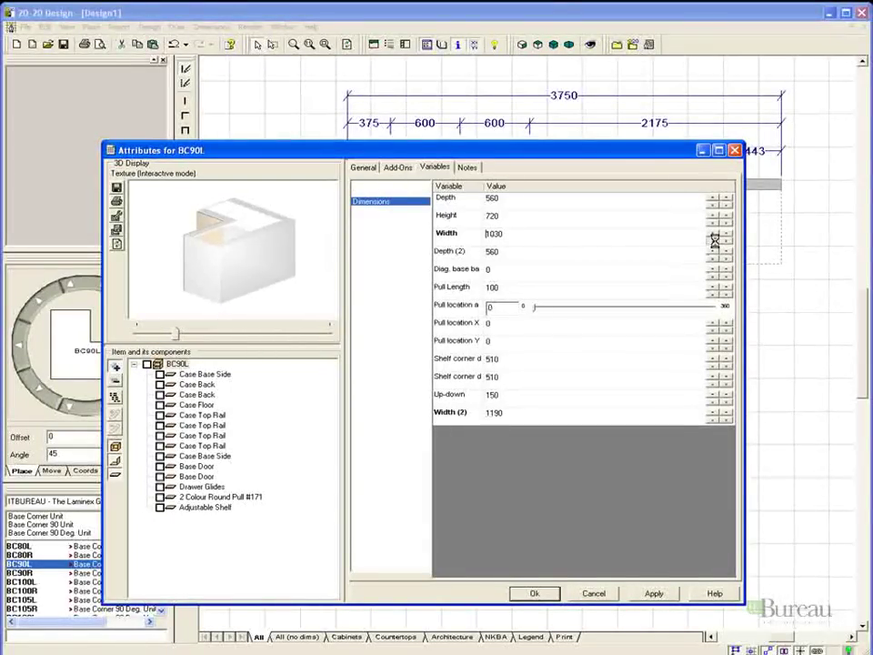
pyautogui.click(716, 242)
pyautogui.click(715, 244)
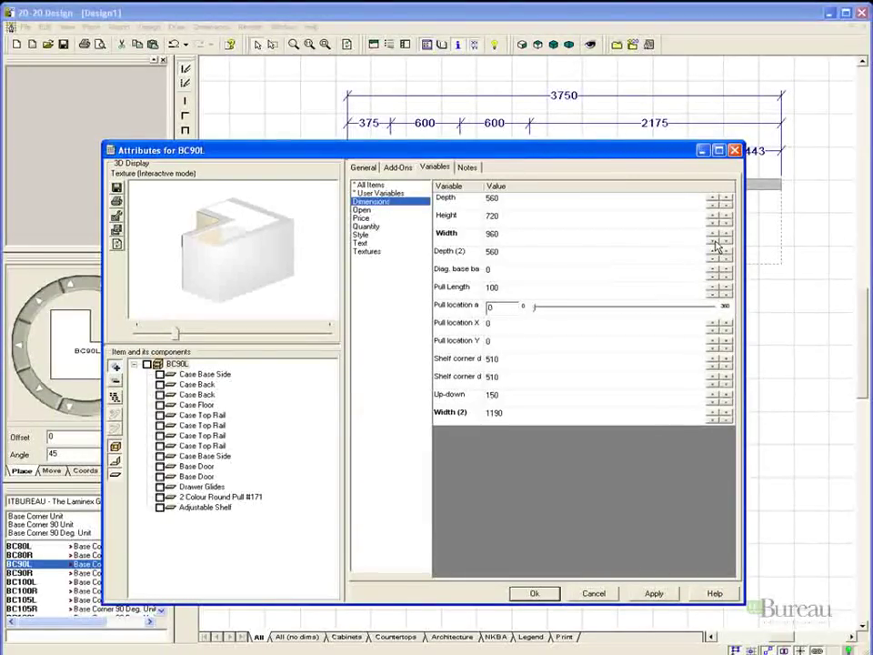
pyautogui.click(648, 594)
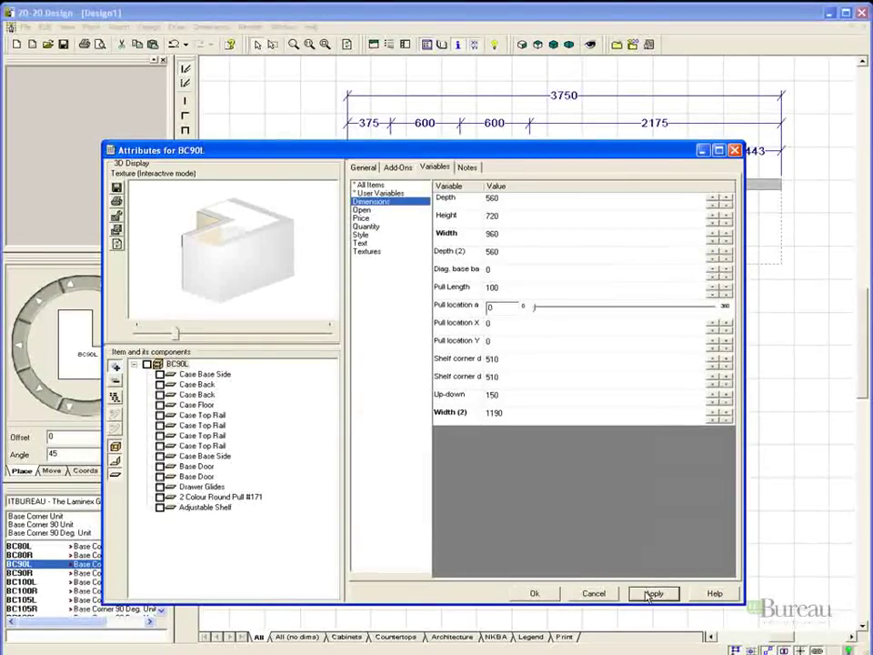
pyautogui.click(542, 595)
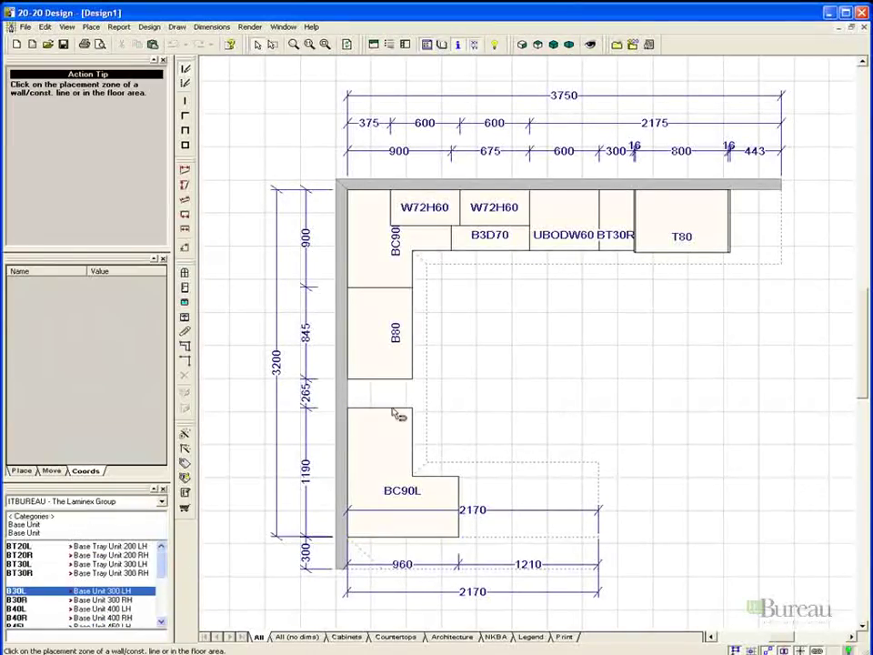
# Place a B30L filler in the 265 gap between the B80 and BC90L
pyautogui.click(378, 405)
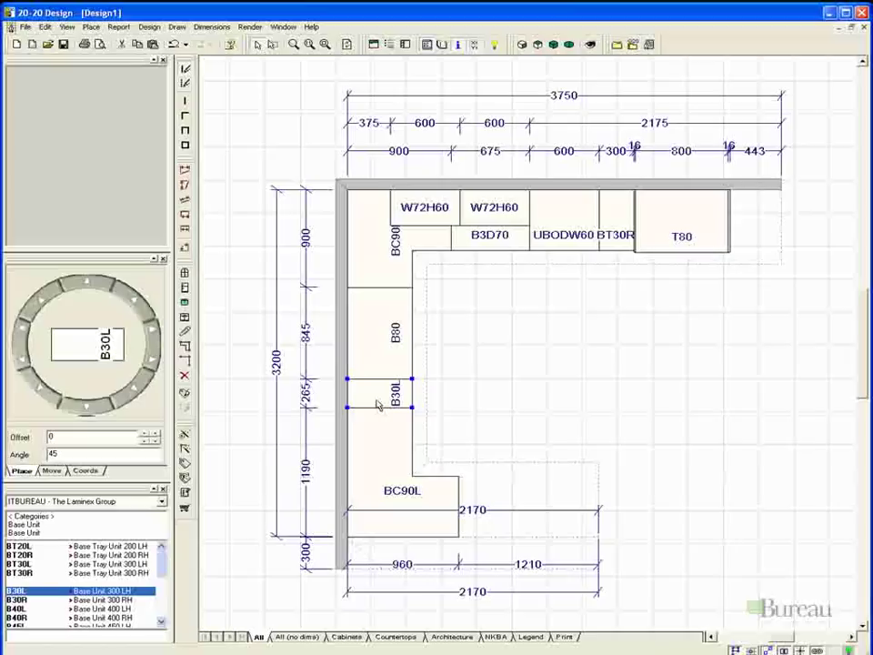
pyautogui.click(485, 423)
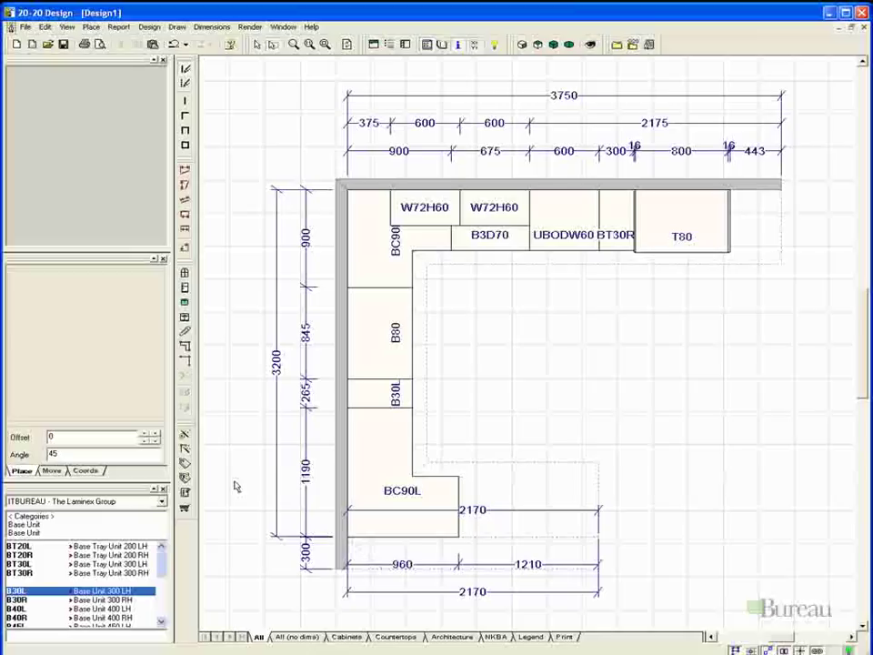
# Browse the catalogue through Room Items > Windows > Generic Windows to the 1050H range
pyautogui.click(42, 518)
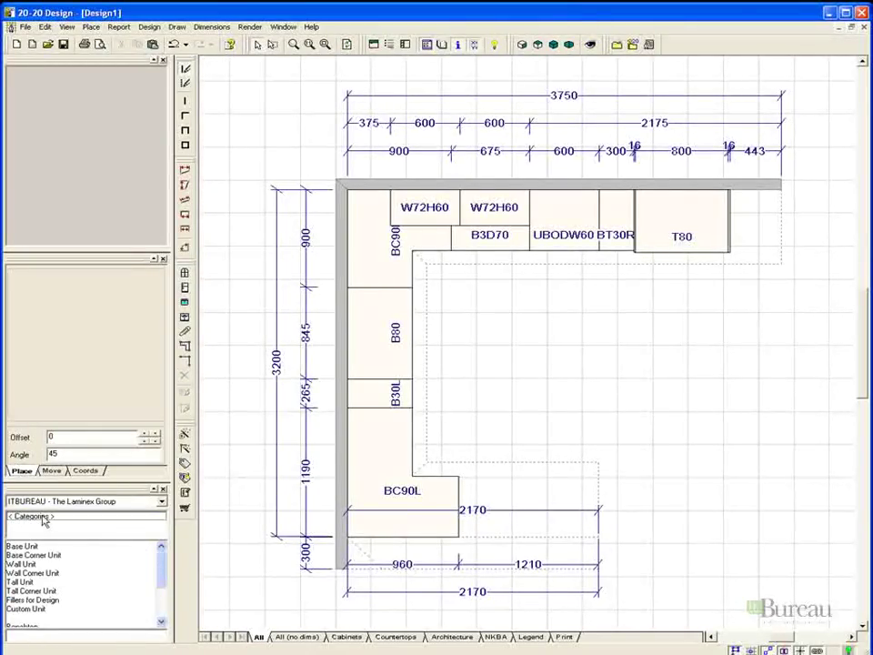
pyautogui.click(160, 600)
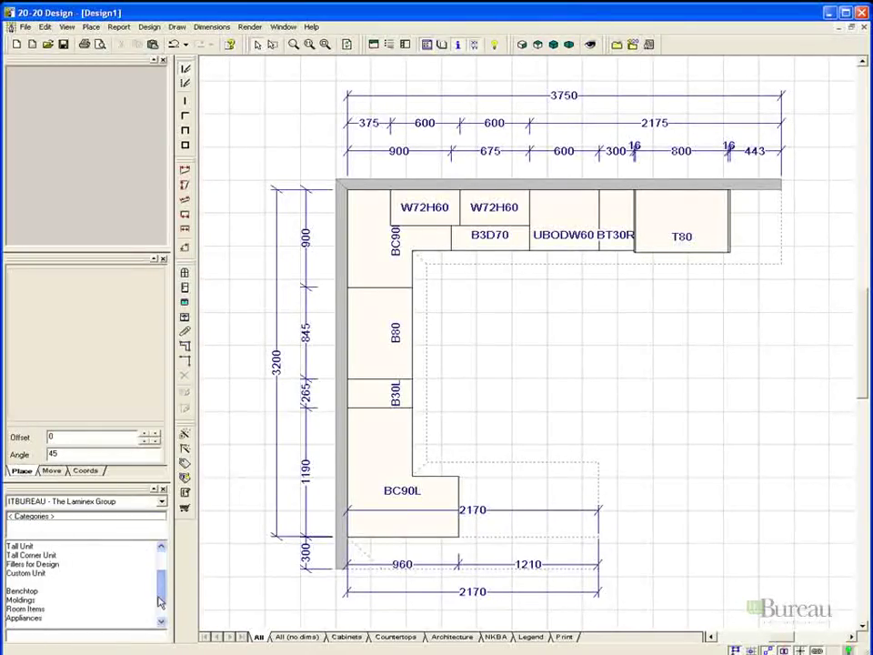
pyautogui.click(41, 602)
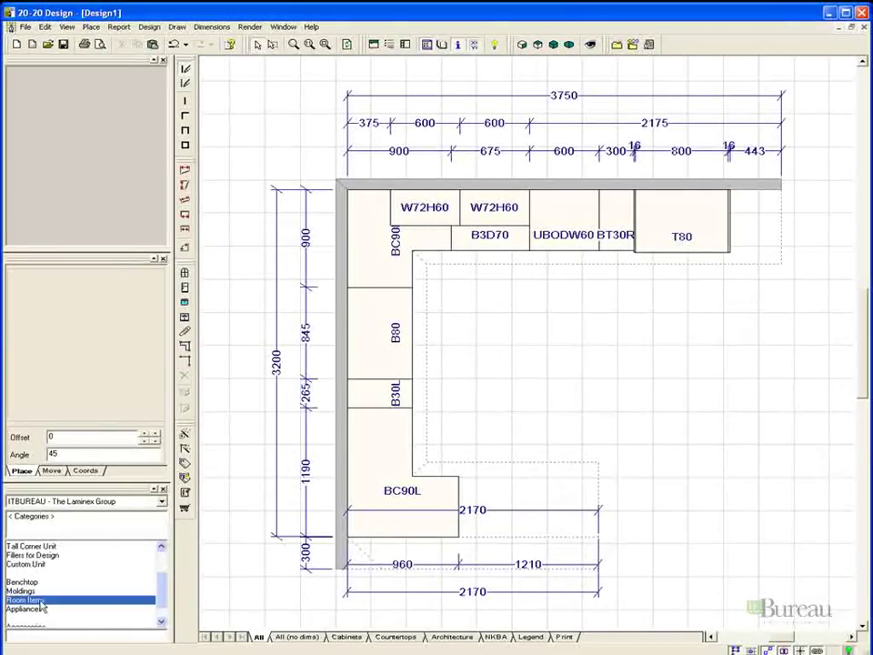
pyautogui.click(28, 558)
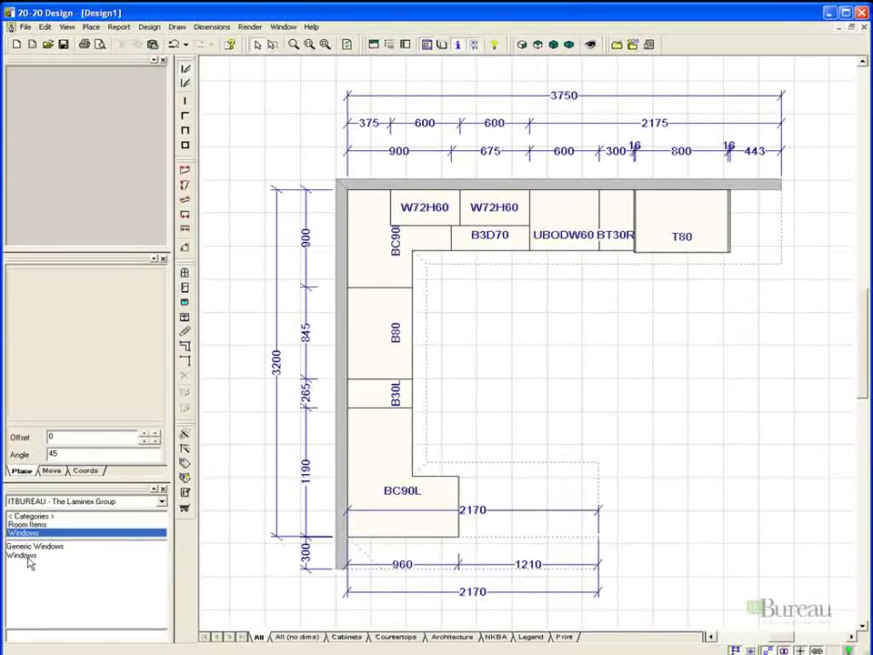
pyautogui.click(34, 548)
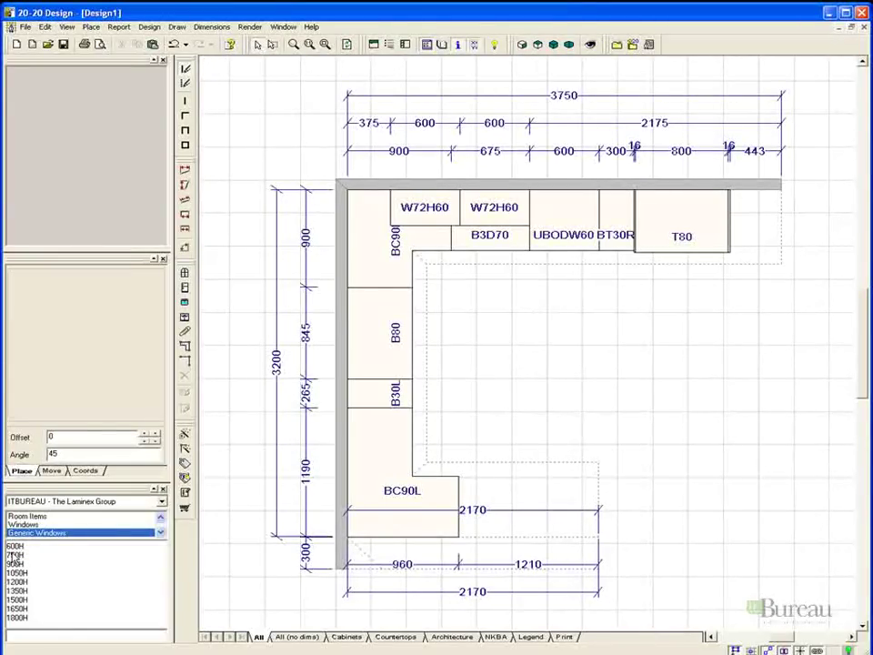
pyautogui.click(14, 573)
pyautogui.click(13, 572)
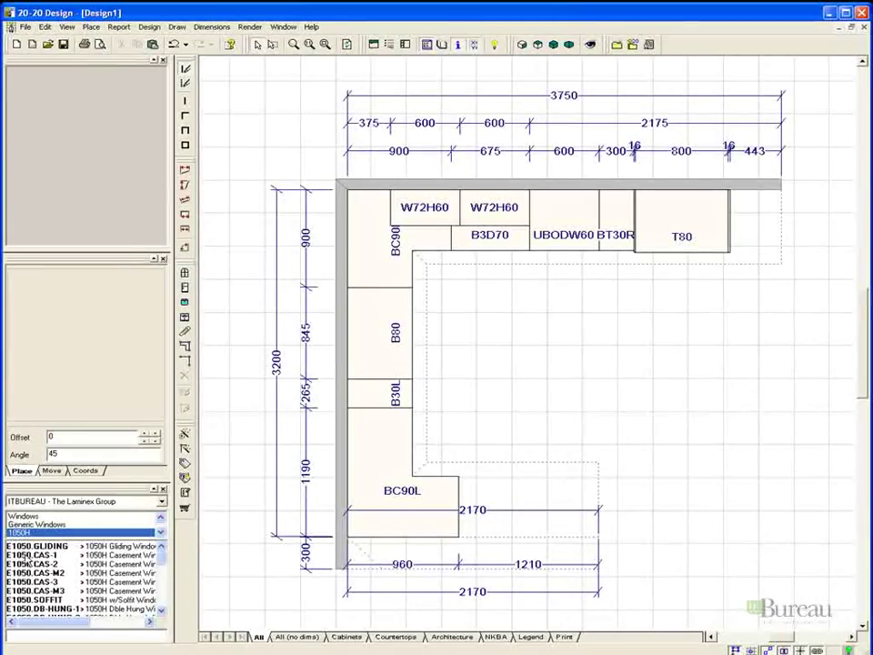
# Place an E1050.CAS-1 casement window on the left wall beside the B30L, 1800 wide
pyautogui.click(29, 556)
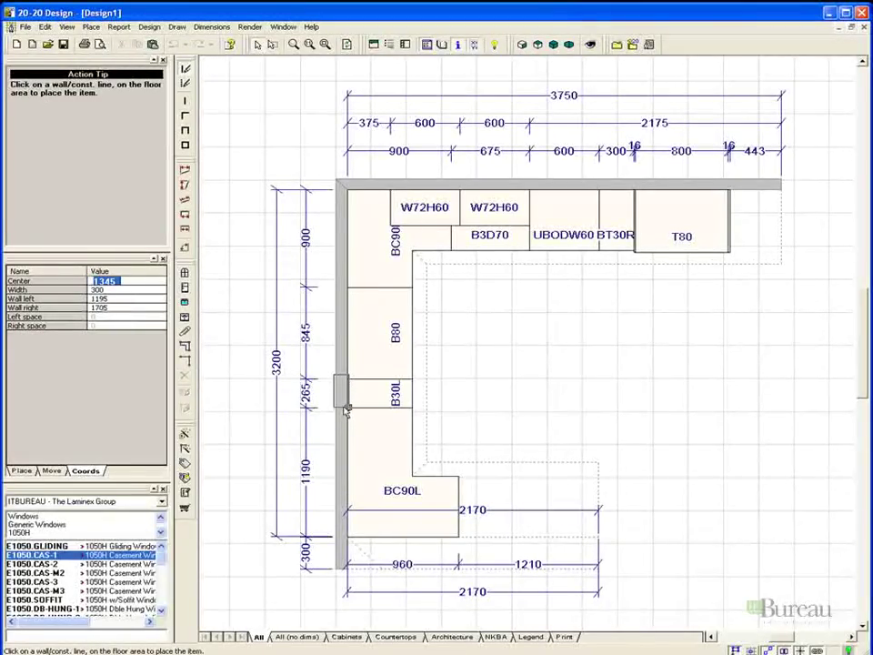
pyautogui.click(345, 410)
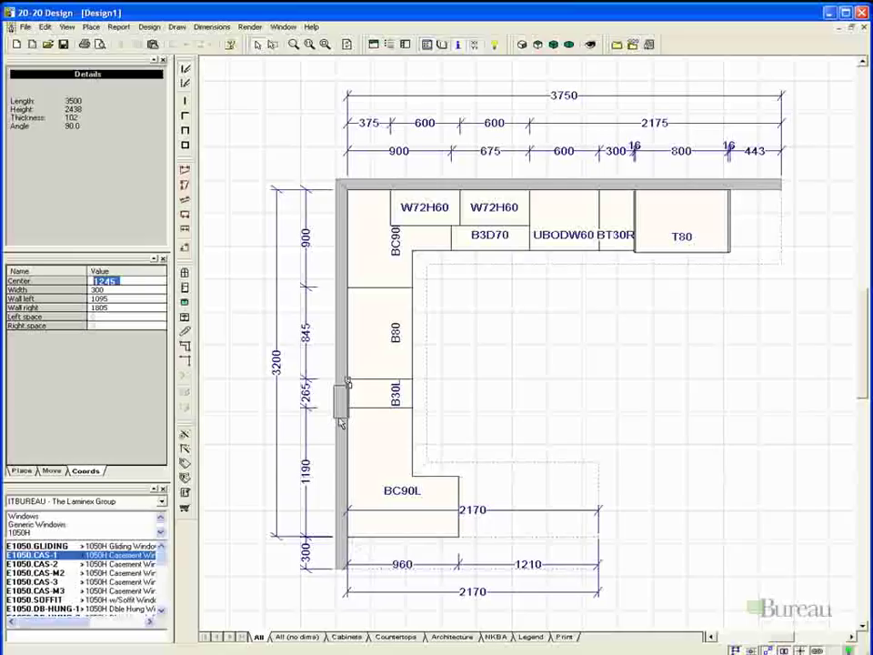
pyautogui.click(349, 404)
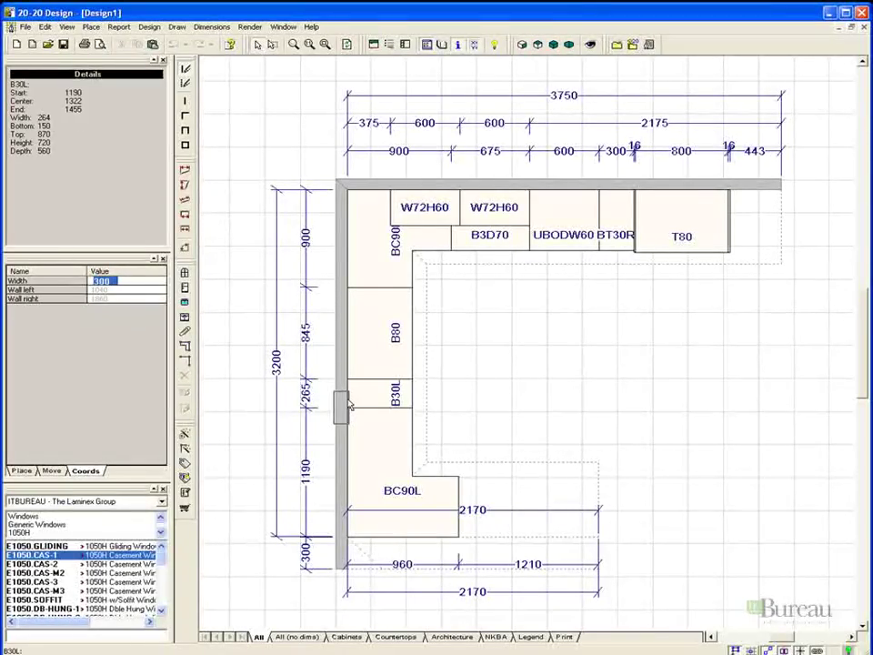
pyautogui.write('1800')
pyautogui.press('Return')
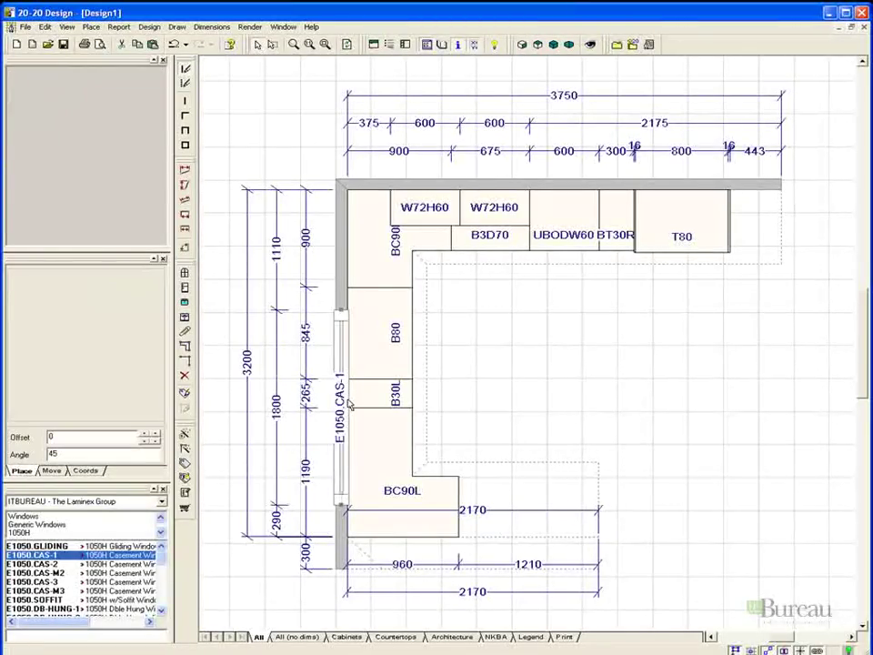